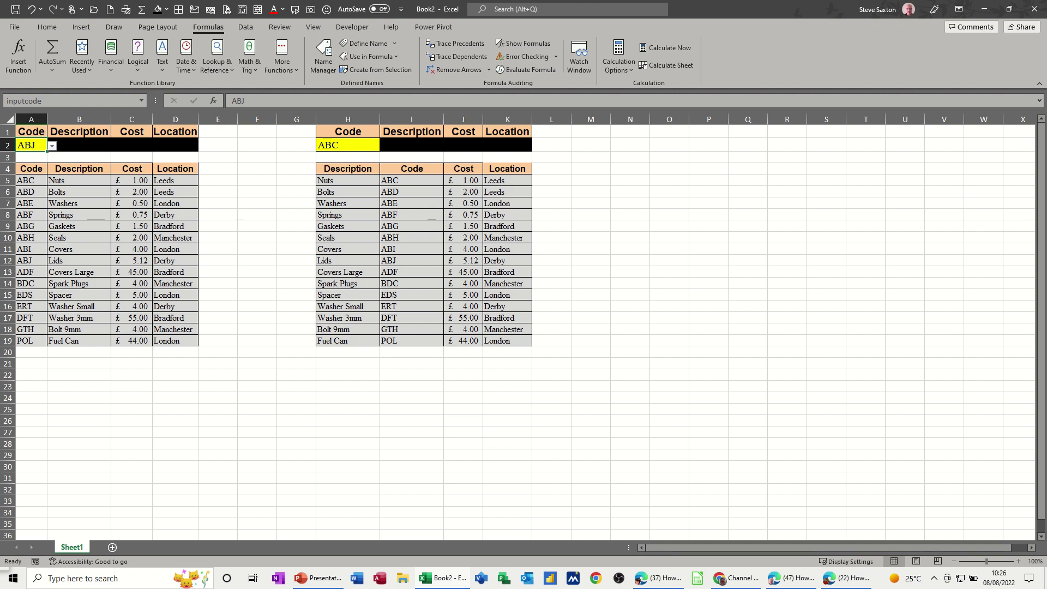
# Step: Check the names inputcode and product_code given to the code cell and product table
pyautogui.click(85, 203)
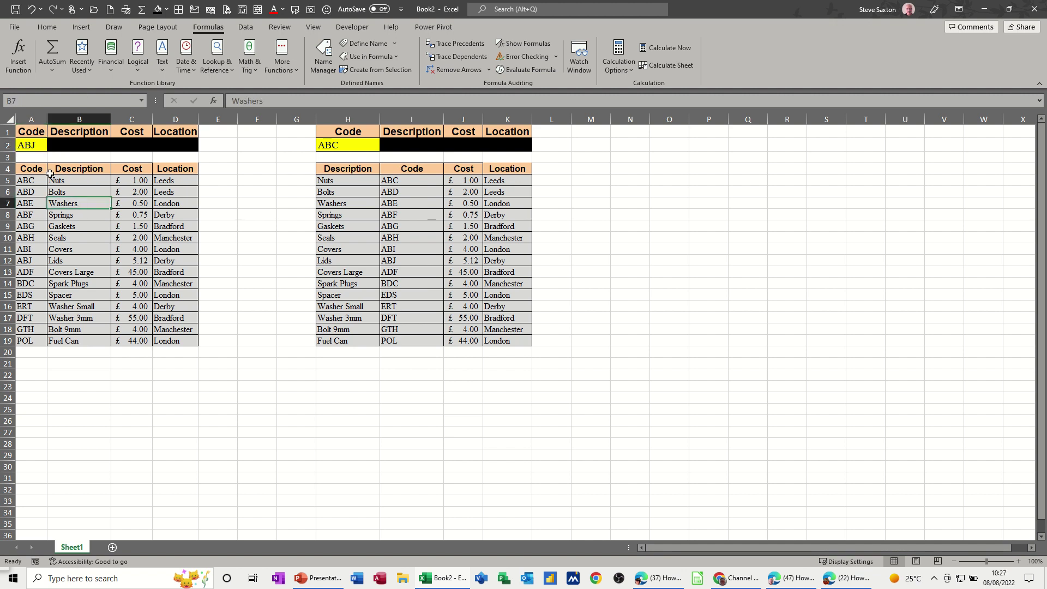
pyautogui.click(34, 147)
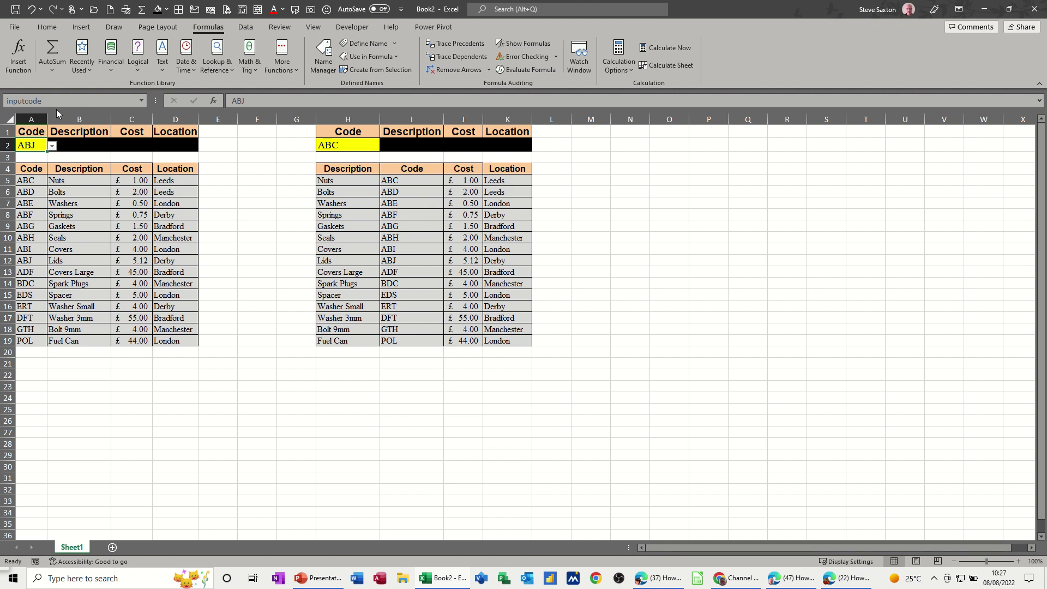
pyautogui.moveTo(33, 168); pyautogui.dragTo(206, 352)
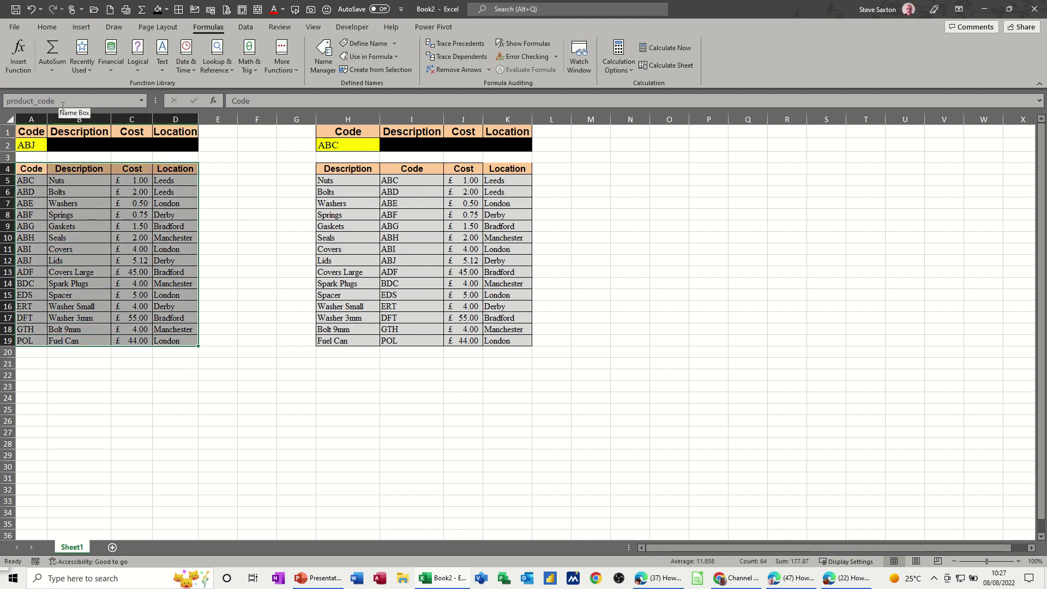
# Step: Enter =VLOOKUP(inputcode,product_code,2,0) in B2, returning Lids for code ABJ
pyautogui.click(81, 145)
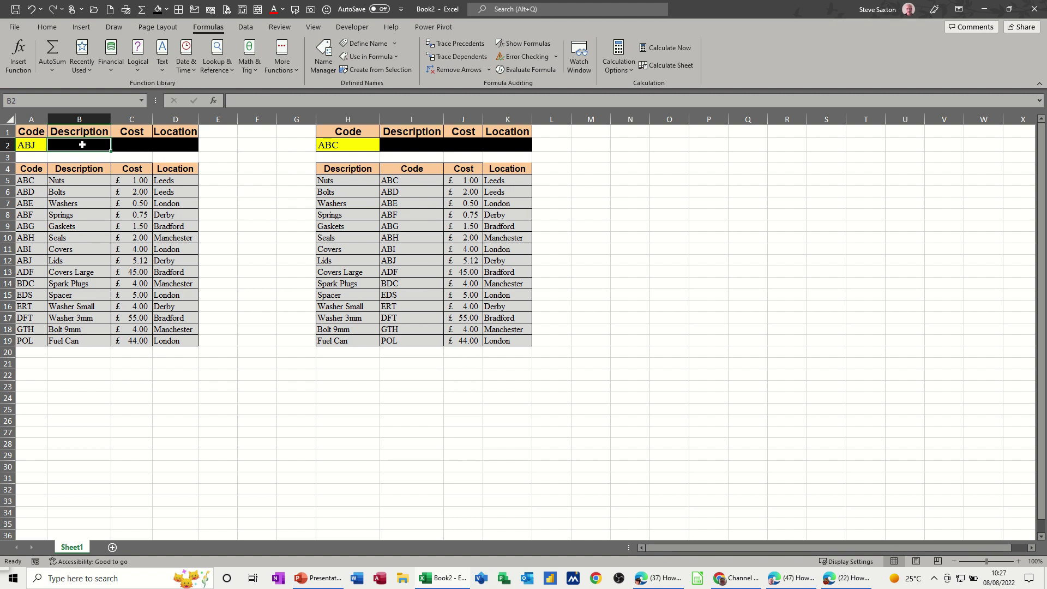
pyautogui.write('=vlooku')
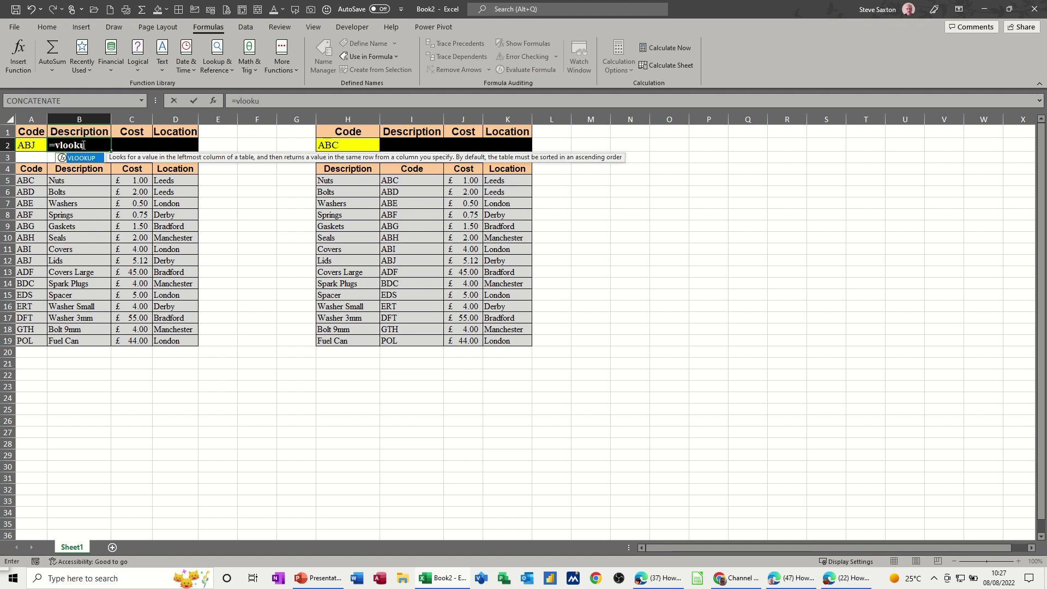
pyautogui.write('p(')
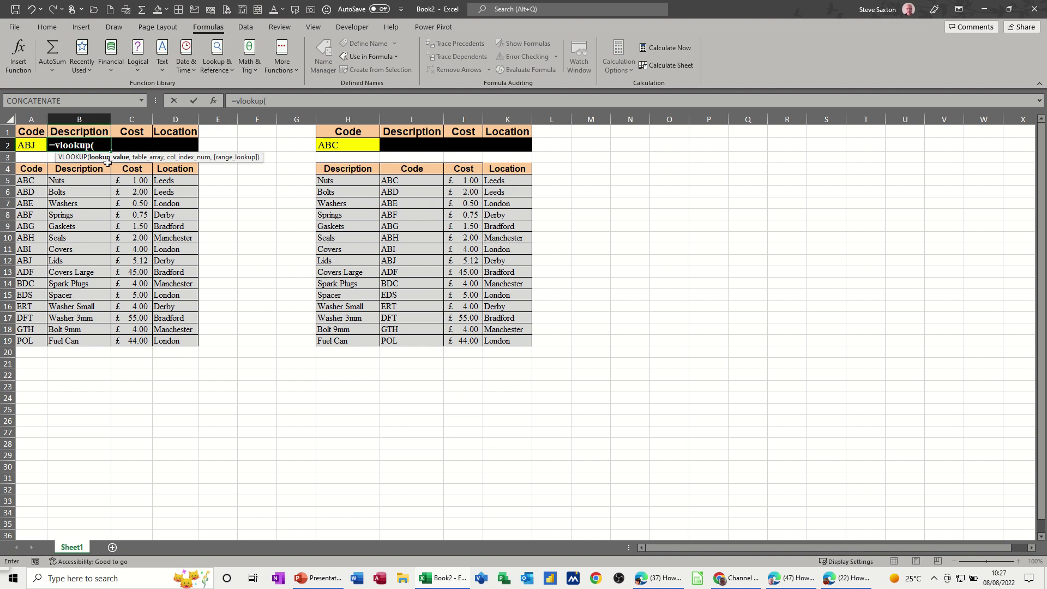
pyautogui.click(31, 146)
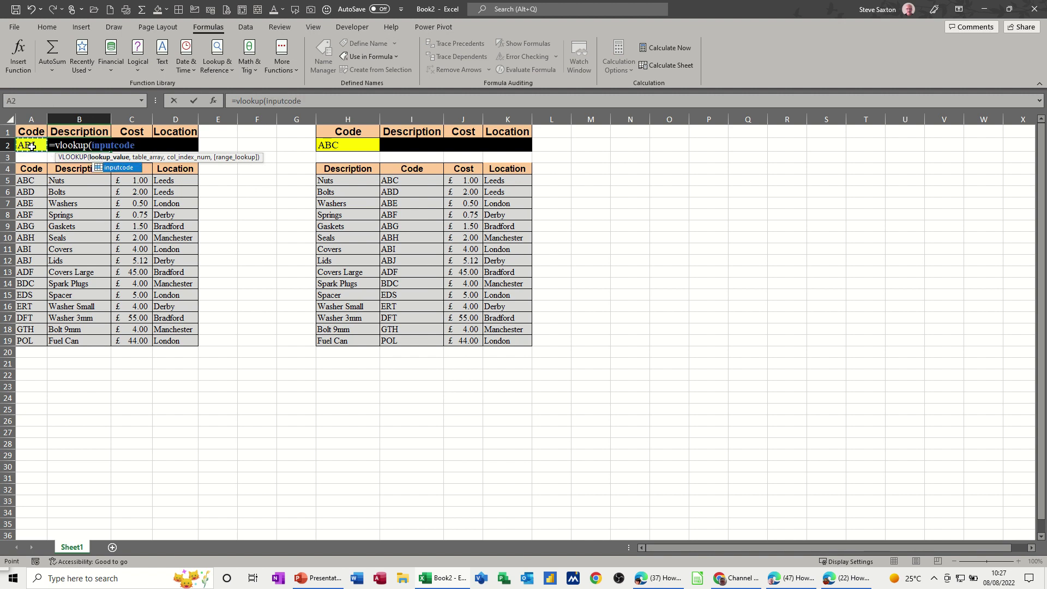
pyautogui.write(',')
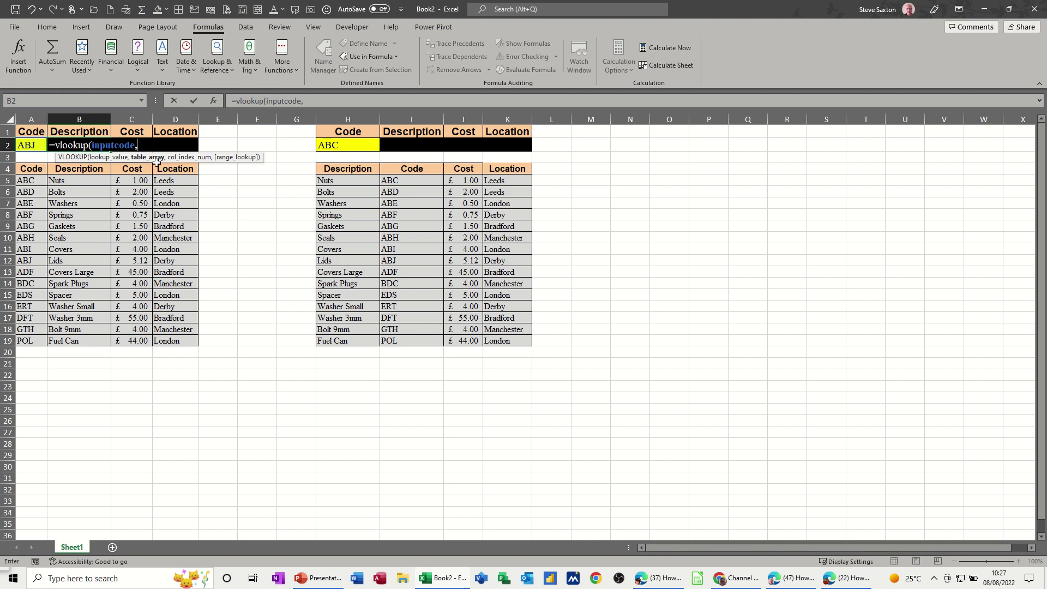
pyautogui.write('pro')
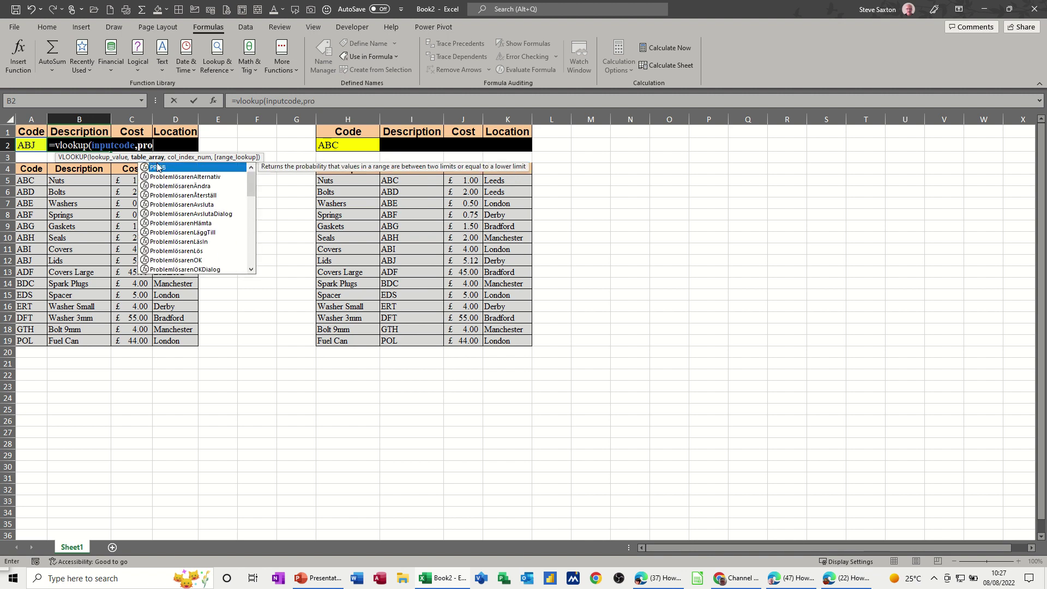
pyautogui.write('duct')
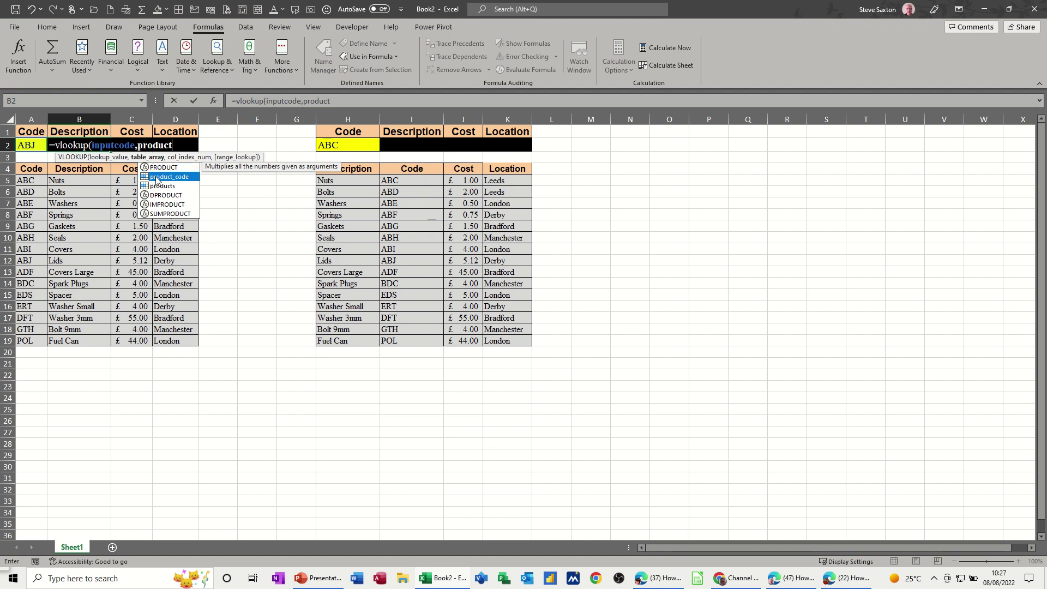
pyautogui.doubleClick(158, 177)
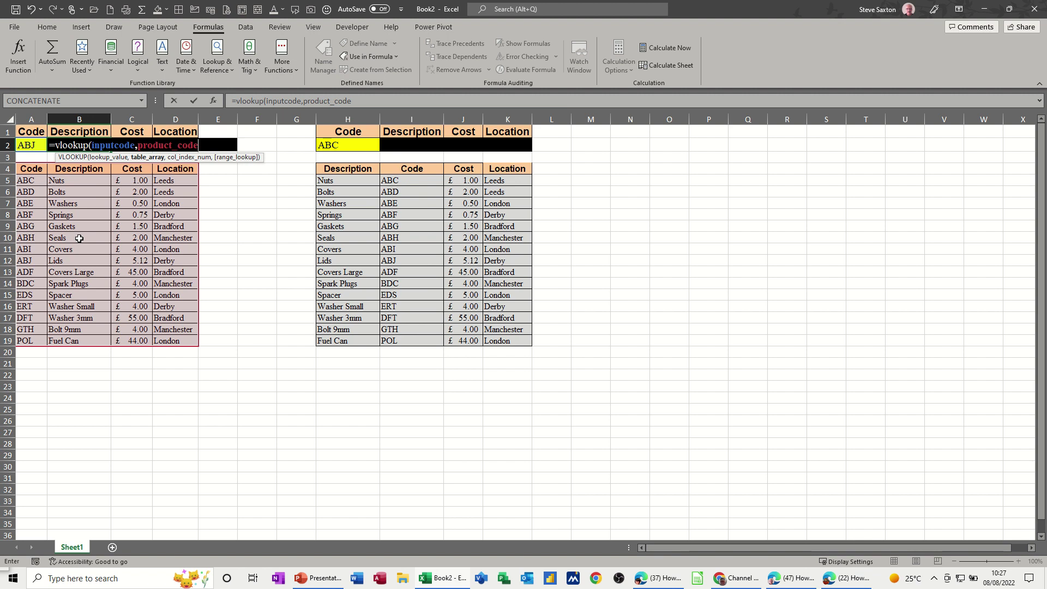
pyautogui.write(',2')
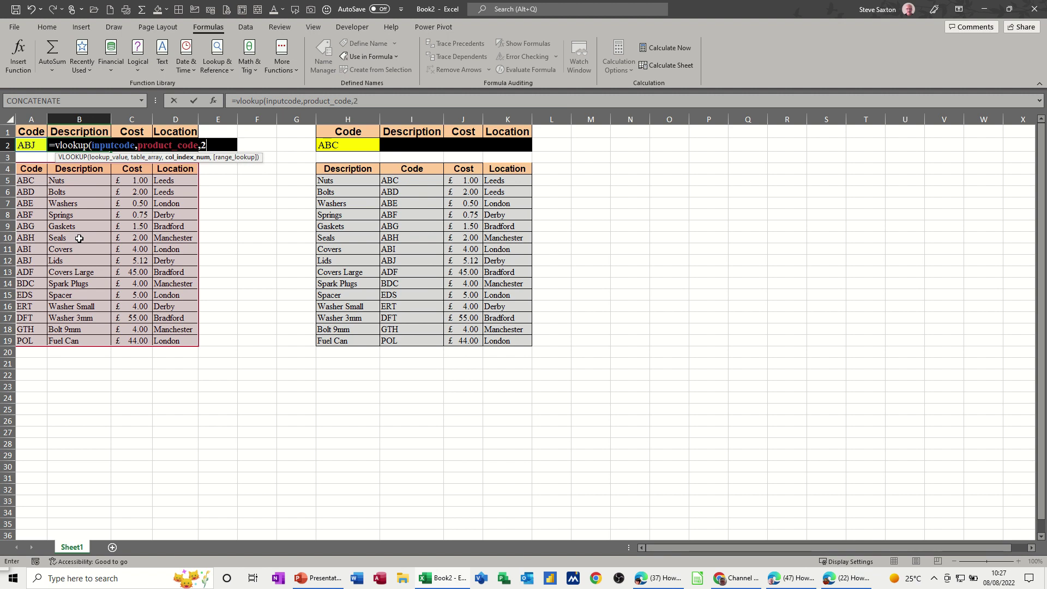
pyautogui.write(',0')
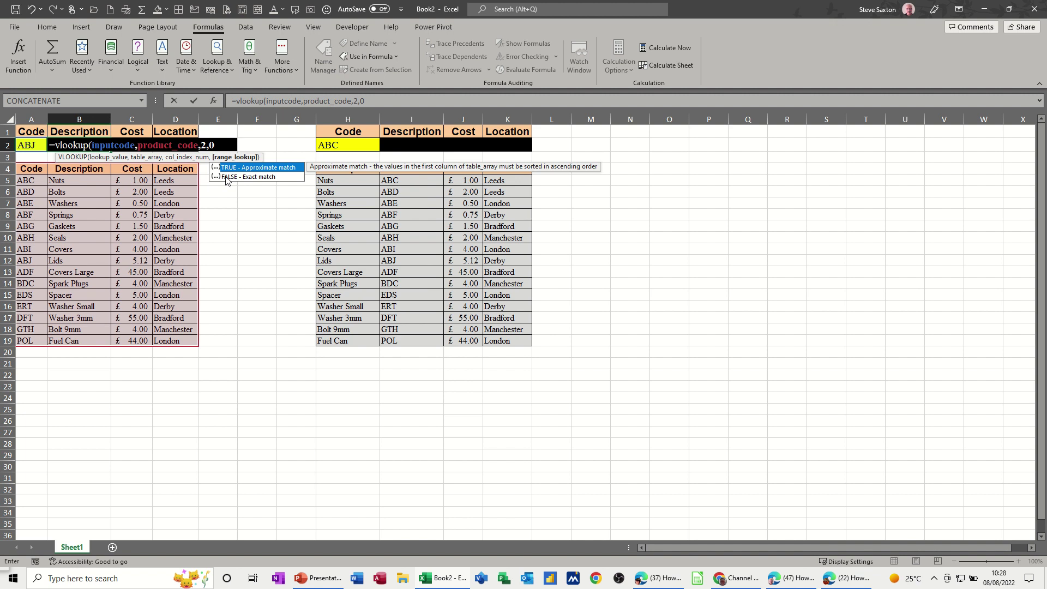
pyautogui.write(')')
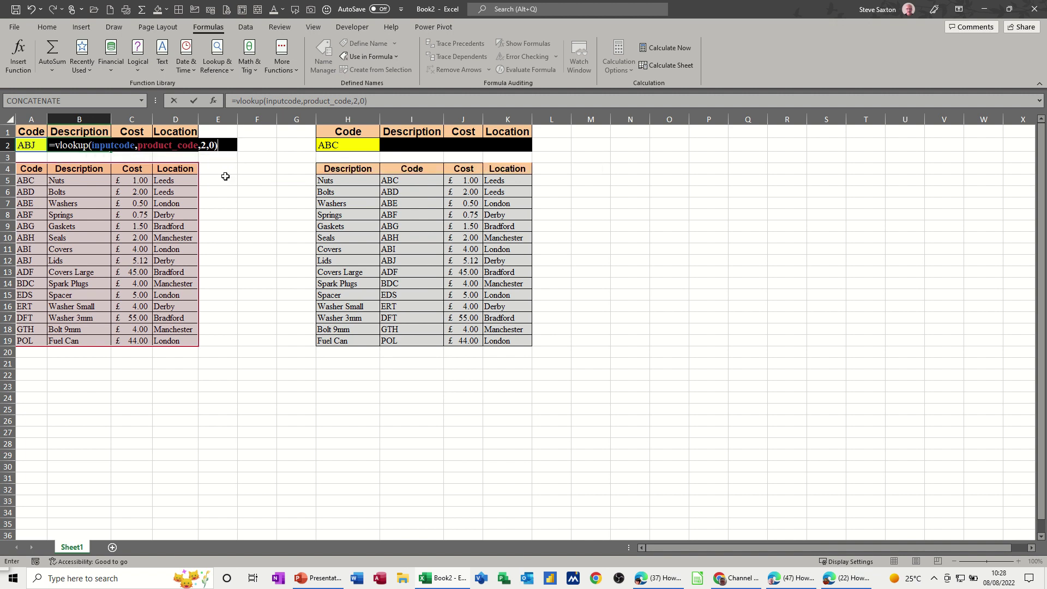
pyautogui.click(193, 101)
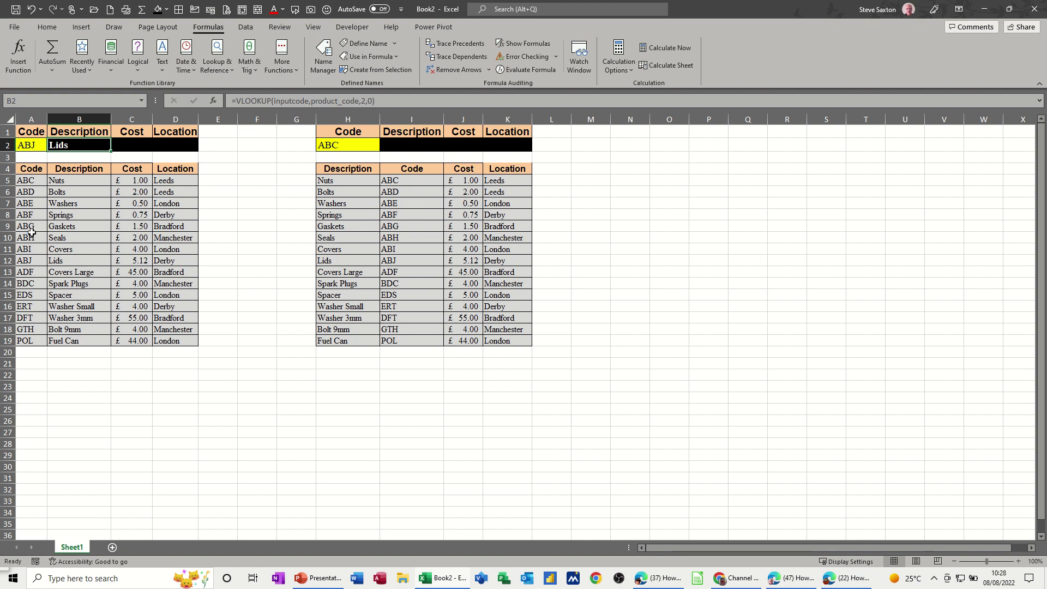
# Step: Switch the input code in A2 to ABC from the dropdown list
pyautogui.click(38, 148)
pyautogui.click(52, 146)
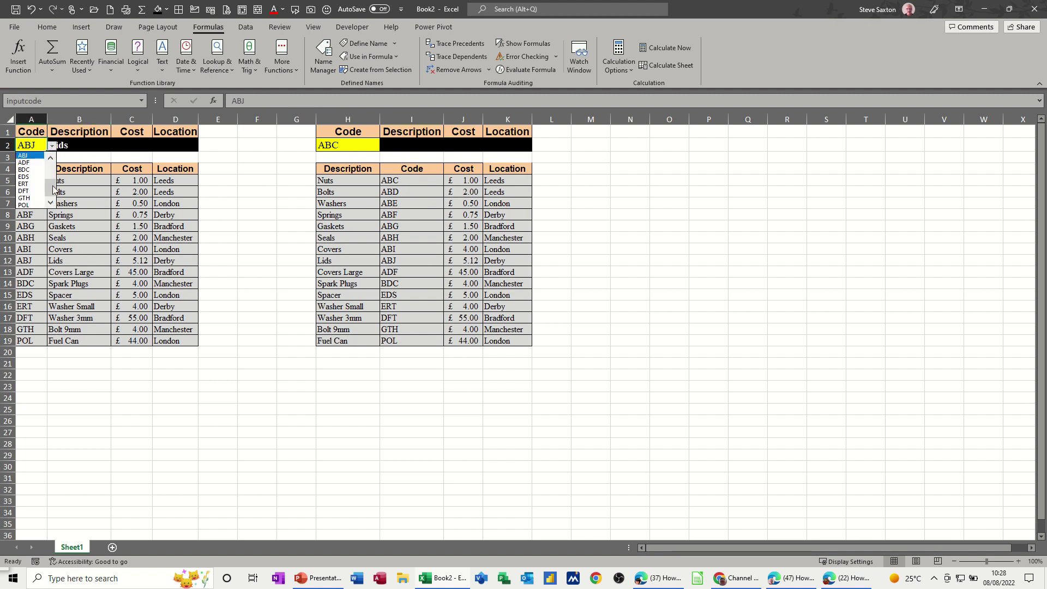
pyautogui.moveTo(53, 193); pyautogui.dragTo(55, 162)
pyautogui.click(33, 157)
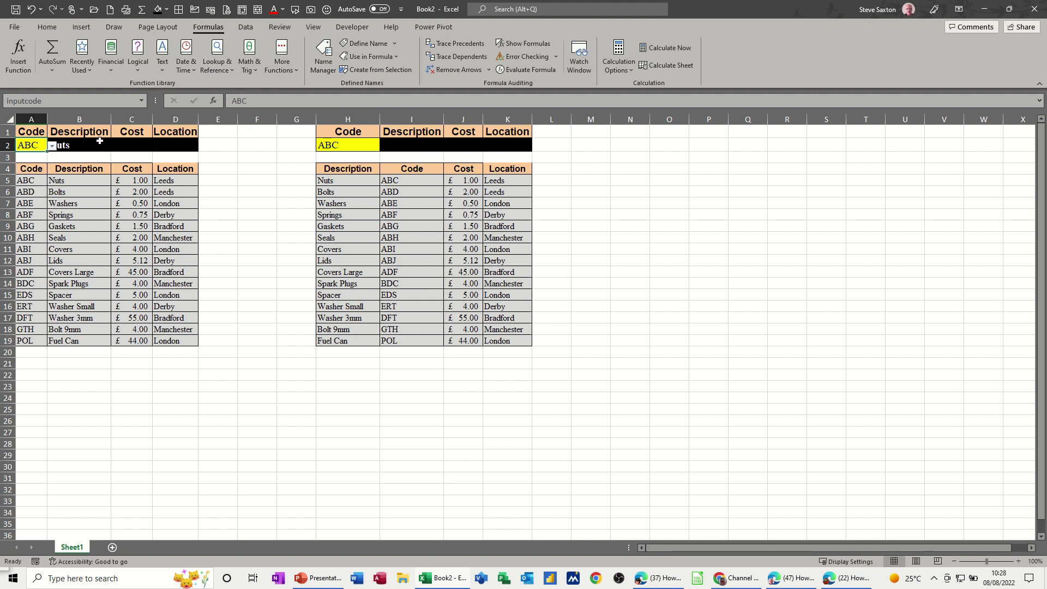
# Step: Copy the B2 lookup into C2:D2 and change the Cost formula's column index to 3
pyautogui.click(97, 144)
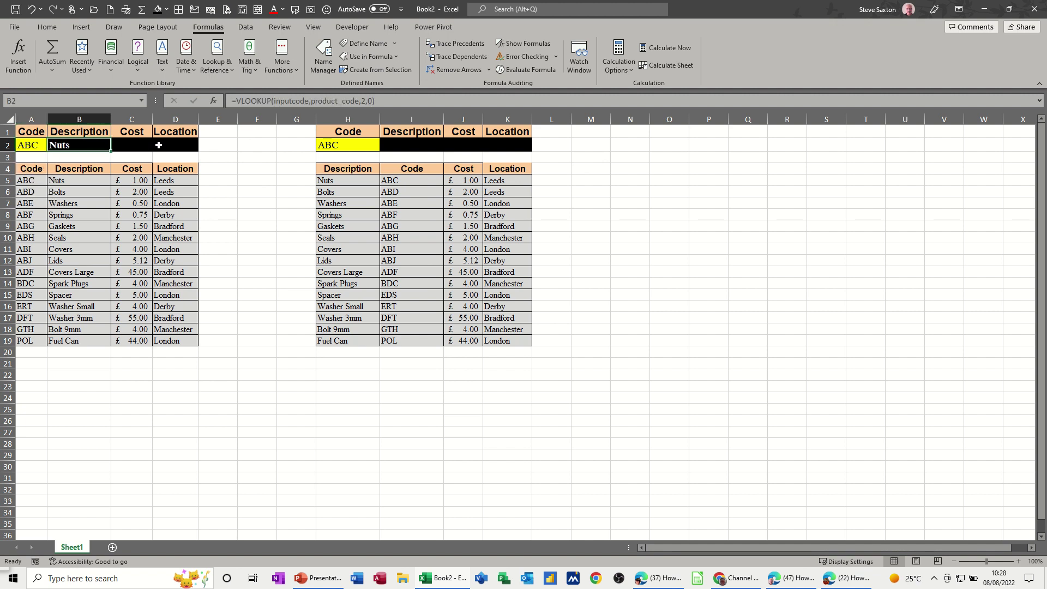
pyautogui.moveTo(110, 151); pyautogui.dragTo(191, 148)
pyautogui.click(127, 146)
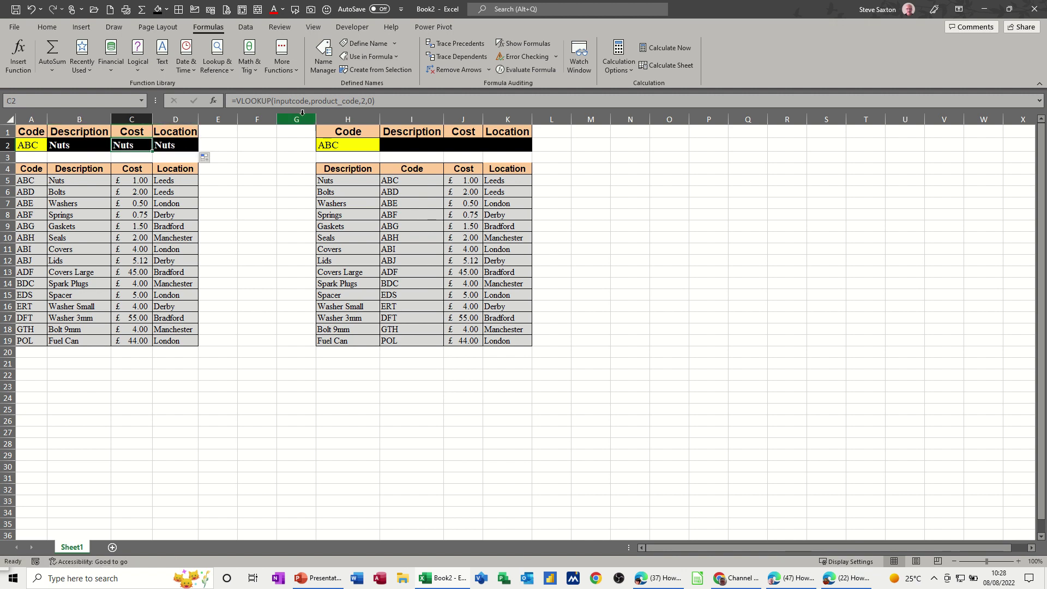
pyautogui.doubleClick(363, 101)
pyautogui.write('3')
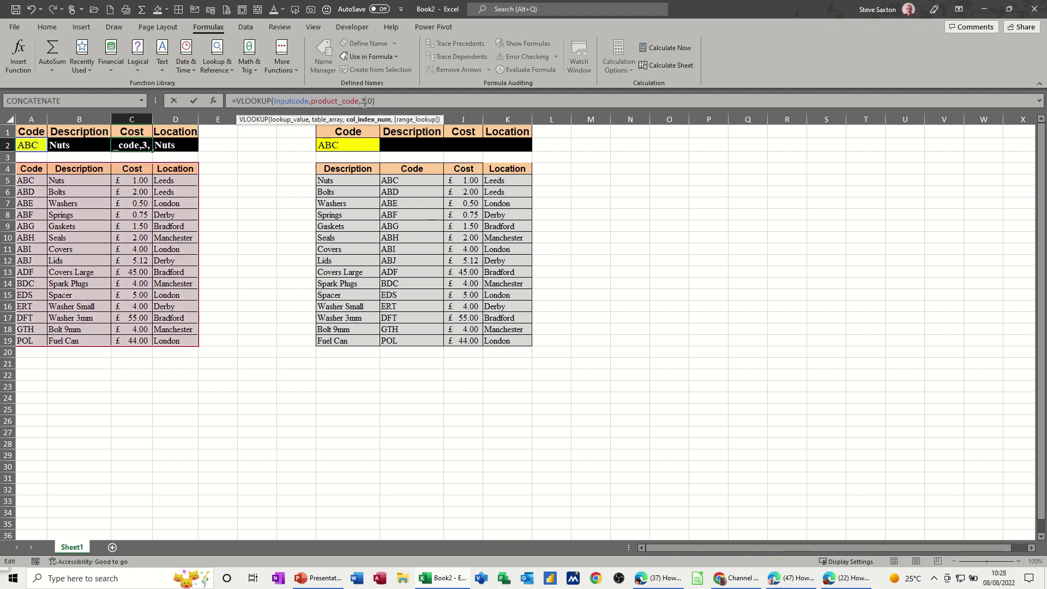
pyautogui.click(194, 100)
# Step: Change D2's Location lookup to return column 4, showing Leeds
pyautogui.click(179, 147)
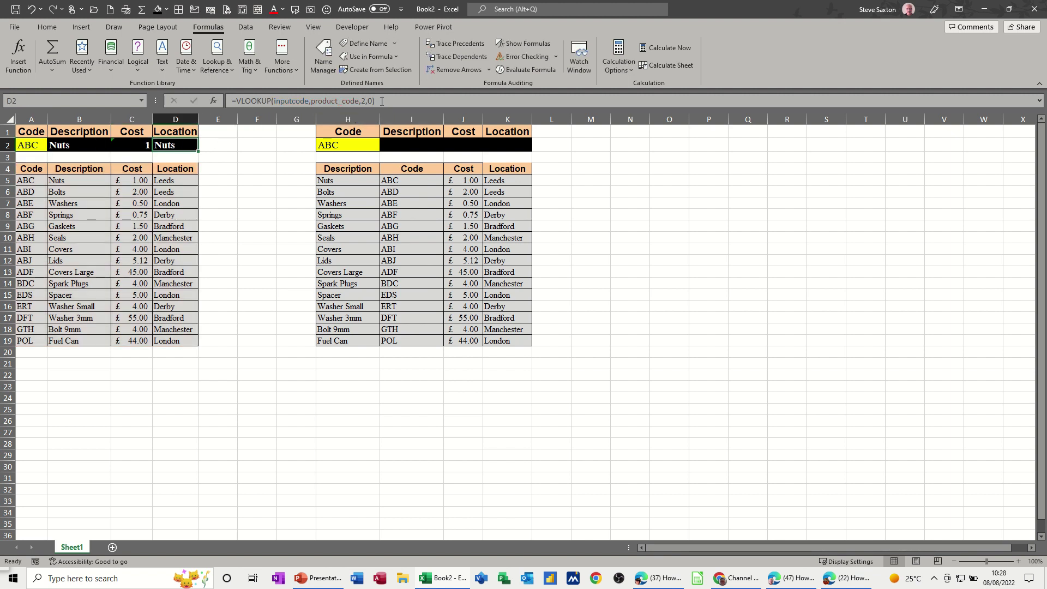
pyautogui.doubleClick(363, 101)
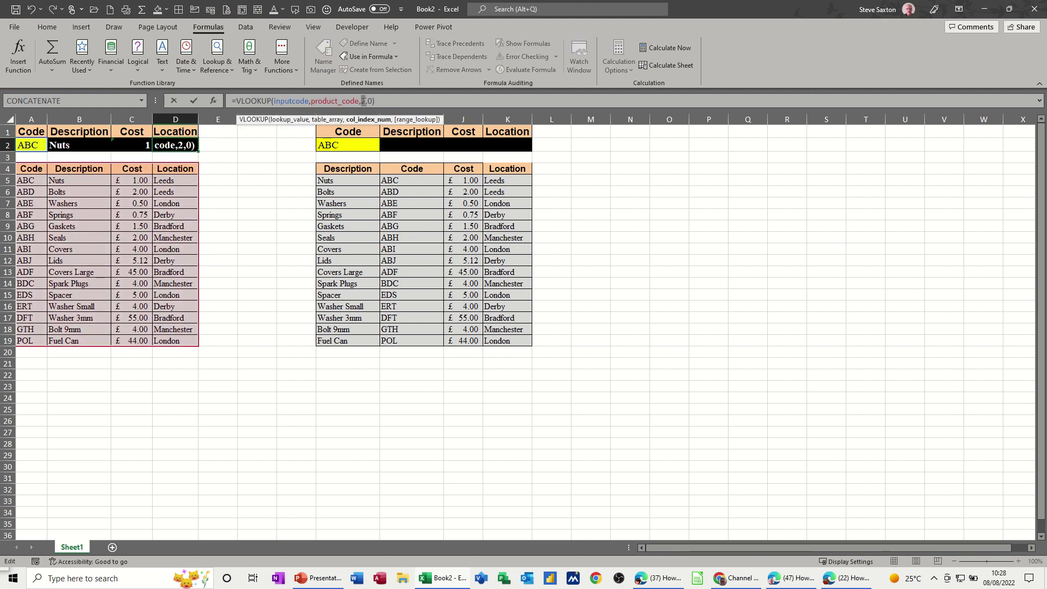
pyautogui.write('3')
pyautogui.click(117, 184)
pyautogui.click(170, 146)
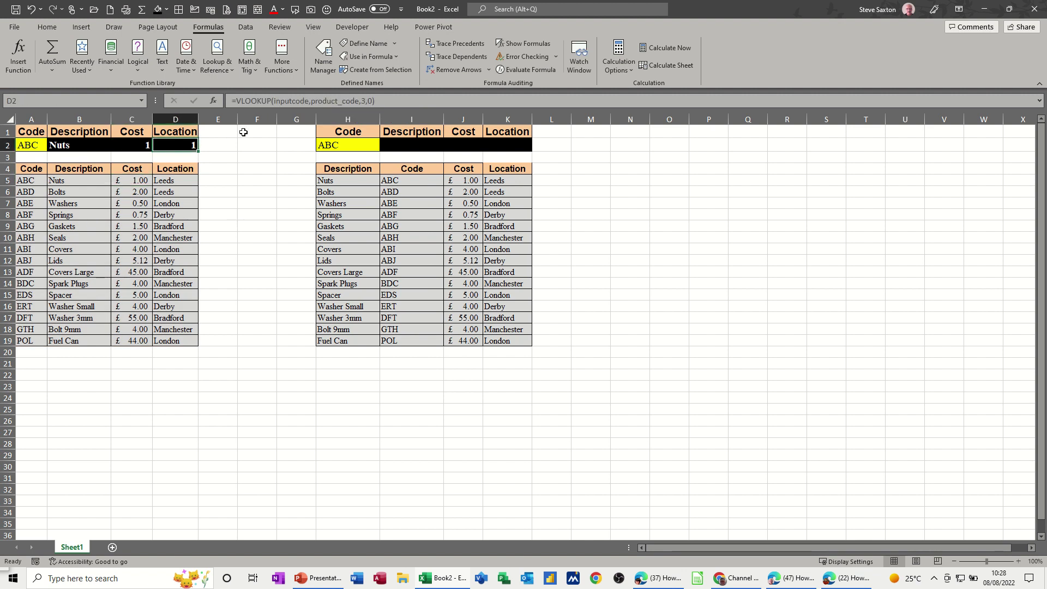
pyautogui.click(364, 103)
pyautogui.doubleClick(363, 102)
pyautogui.write('4')
pyautogui.press('Return')
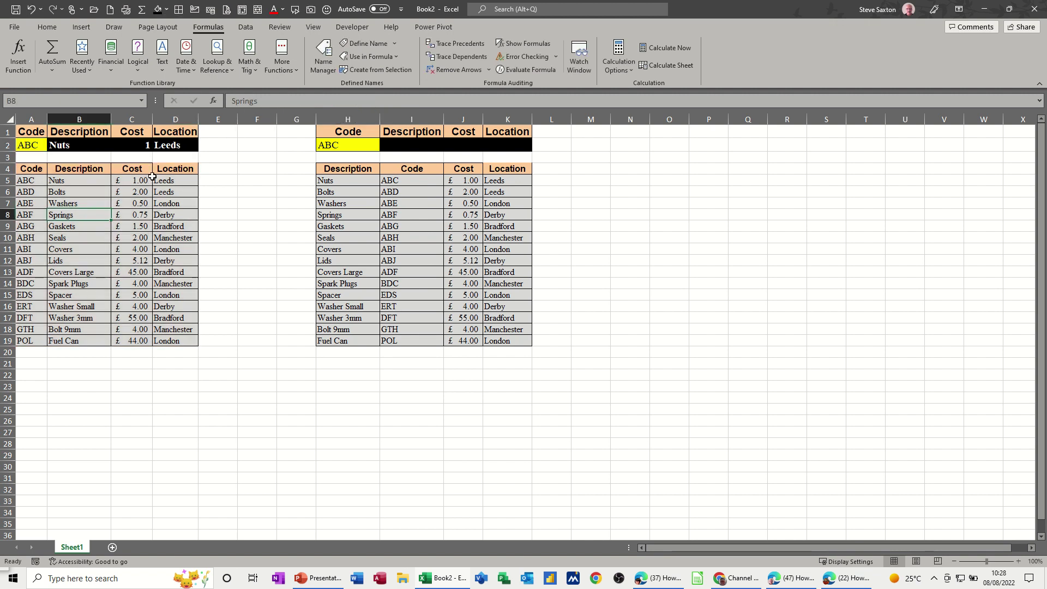
# Step: Format C2 as currency and switch the code to ABG, returning Gaskets, £1.50 and Bradford
pyautogui.click(125, 145)
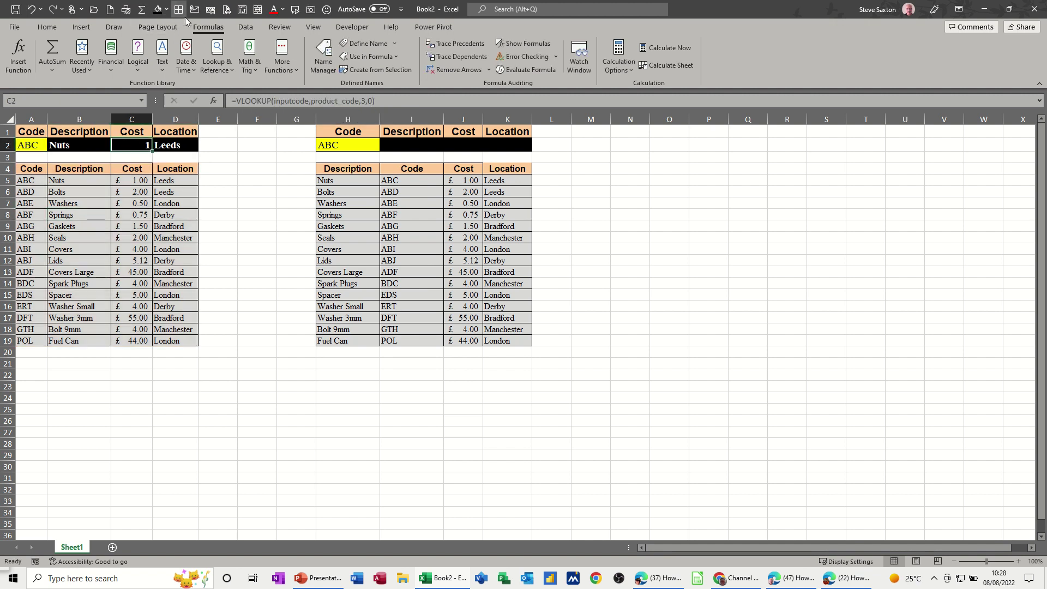
pyautogui.click(210, 9)
pyautogui.click(38, 147)
pyautogui.click(52, 146)
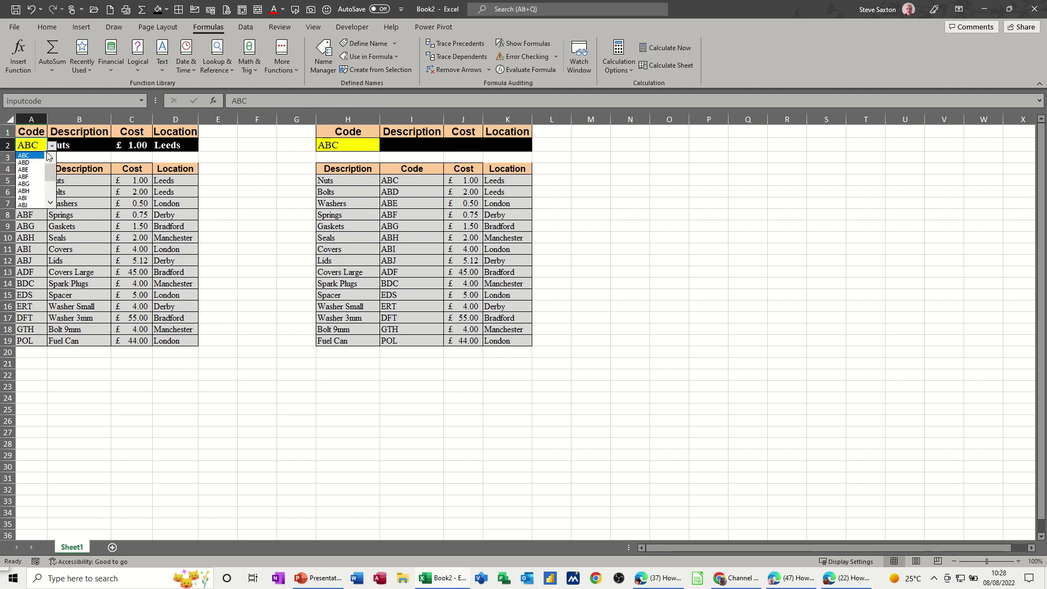
pyautogui.click(27, 185)
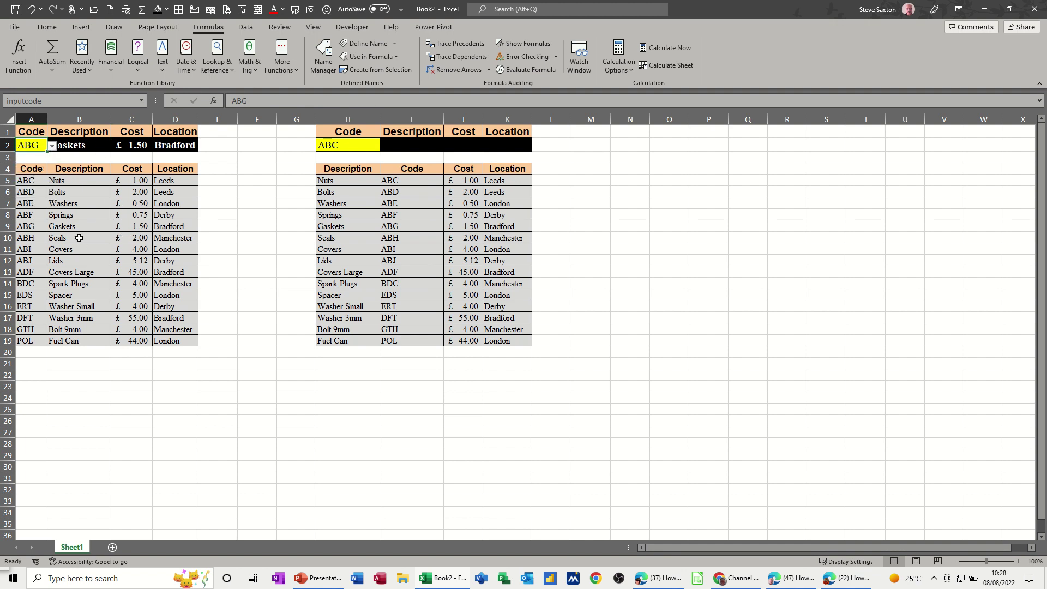
pyautogui.moveTo(54, 225); pyautogui.dragTo(180, 225)
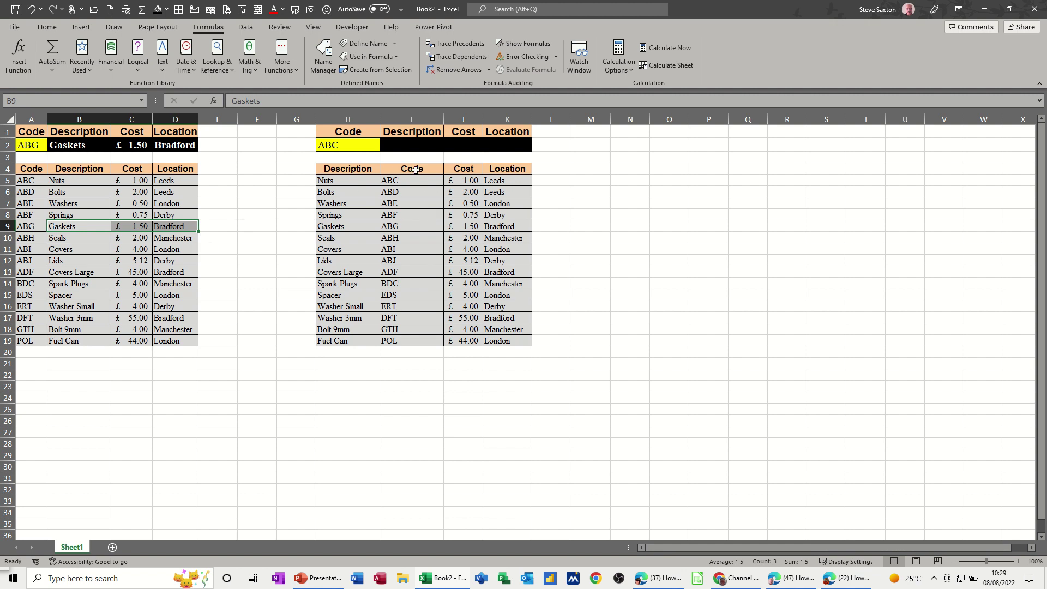
# Step: Highlight the second table's Code and Description columns, showing the codes sit right of descriptions
pyautogui.moveTo(416, 170); pyautogui.dragTo(416, 342)
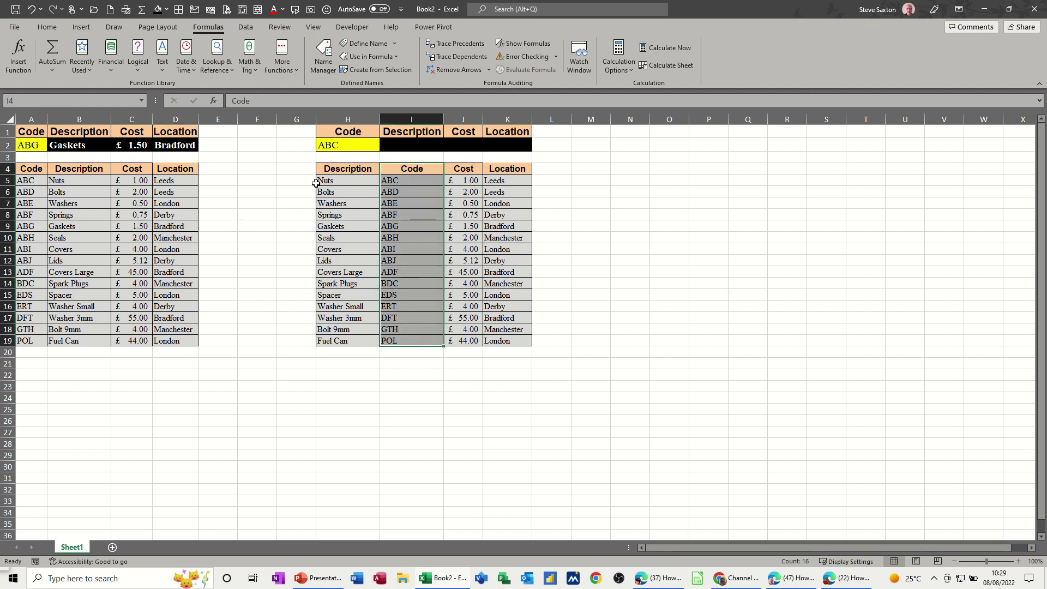
pyautogui.moveTo(333, 170); pyautogui.dragTo(337, 339)
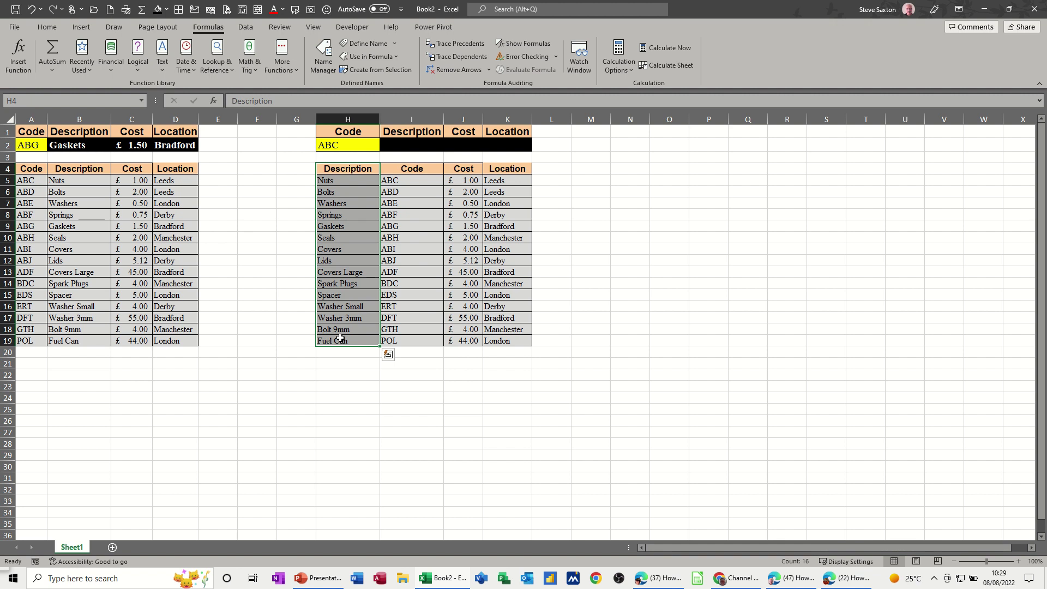
pyautogui.click(396, 180)
# Step: Enter =VLOOKUP(input,products,2,0) in I2 for code ABC in H2, which returns #N/A
pyautogui.click(412, 142)
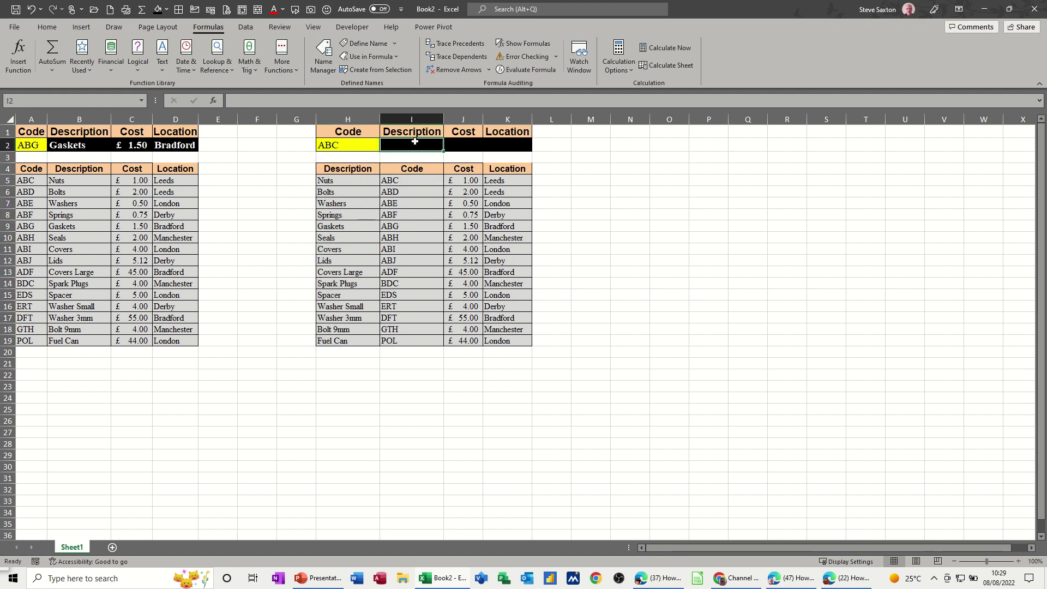
pyautogui.write('=vl')
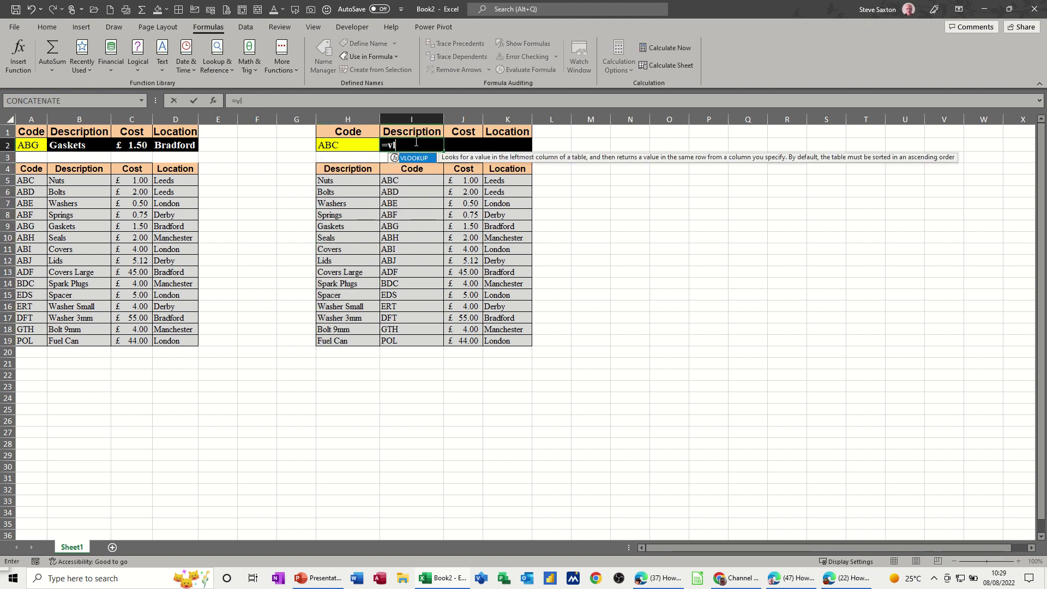
pyautogui.write('ookup(')
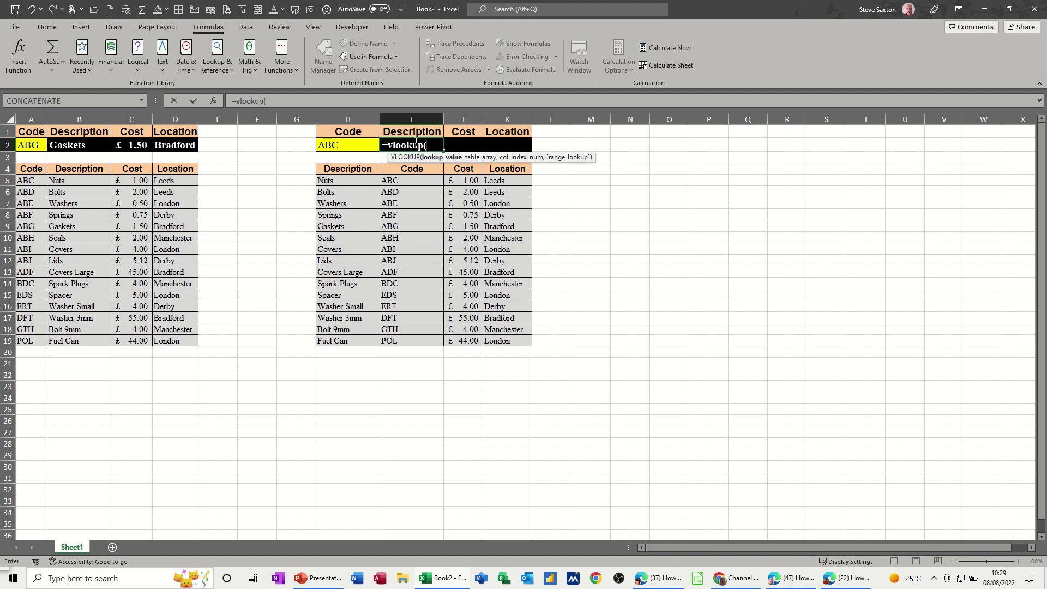
pyautogui.click(337, 147)
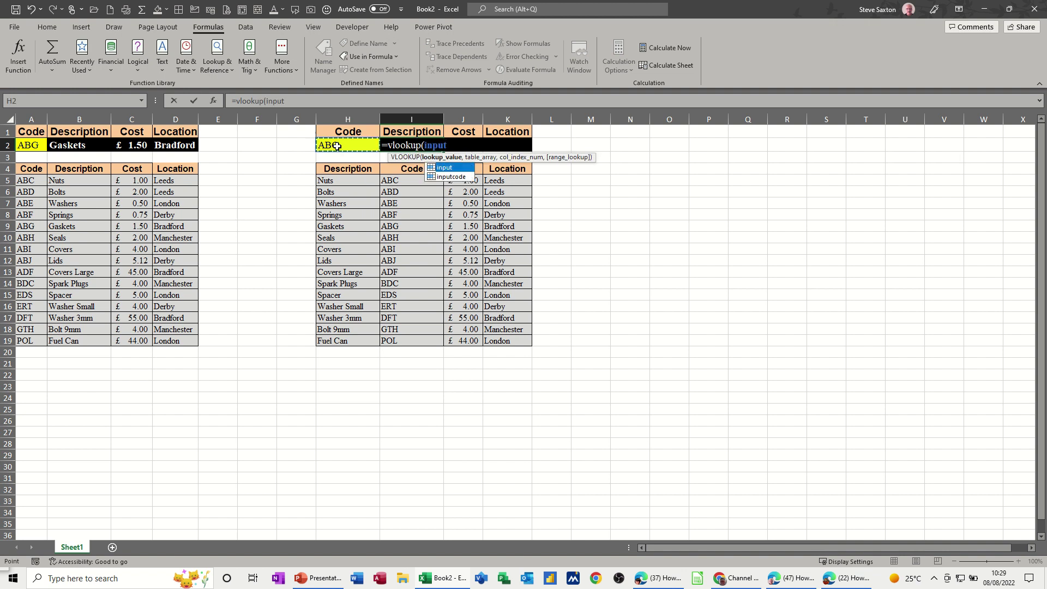
pyautogui.write(',')
pyautogui.moveTo(339, 167); pyautogui.dragTo(510, 343)
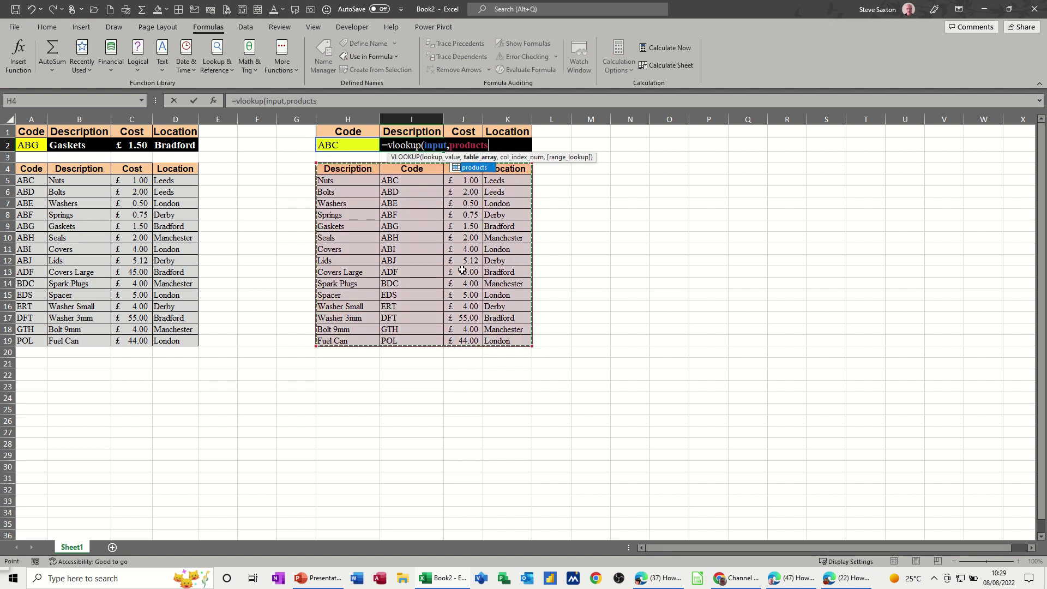
pyautogui.write(',')
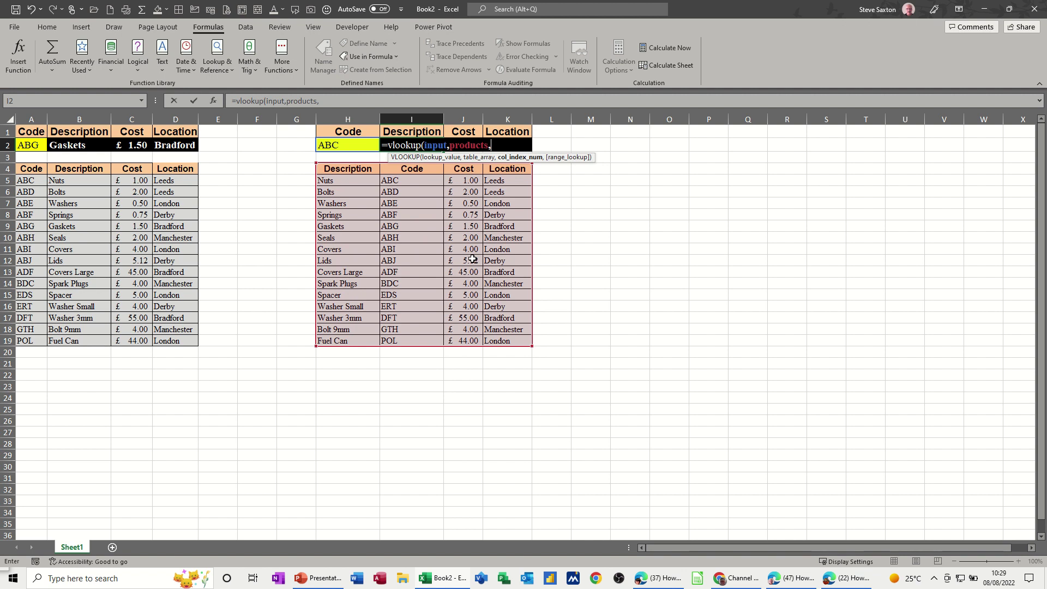
pyautogui.write('2,')
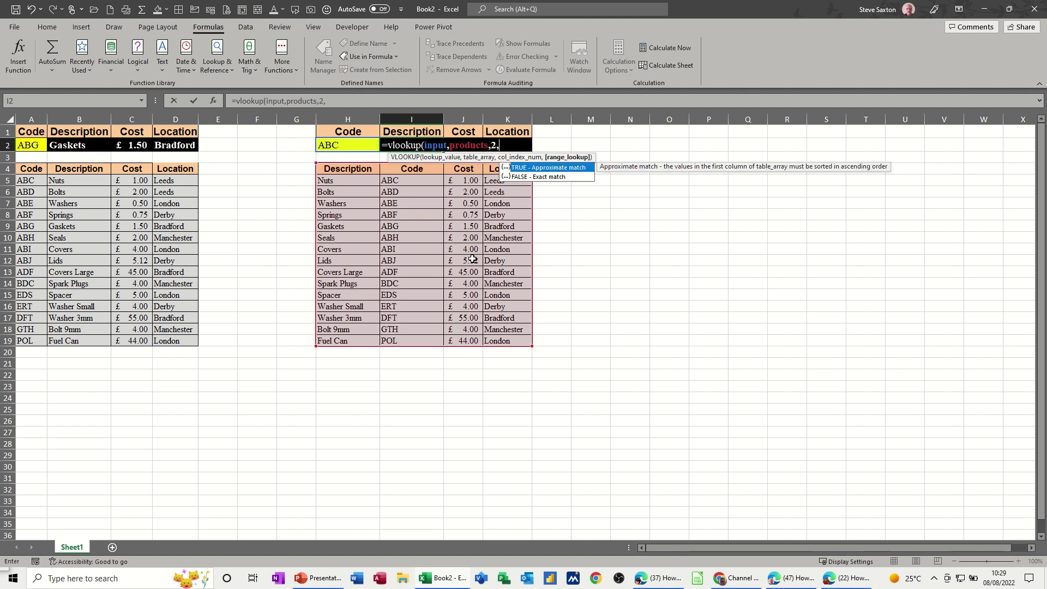
pyautogui.write('0)')
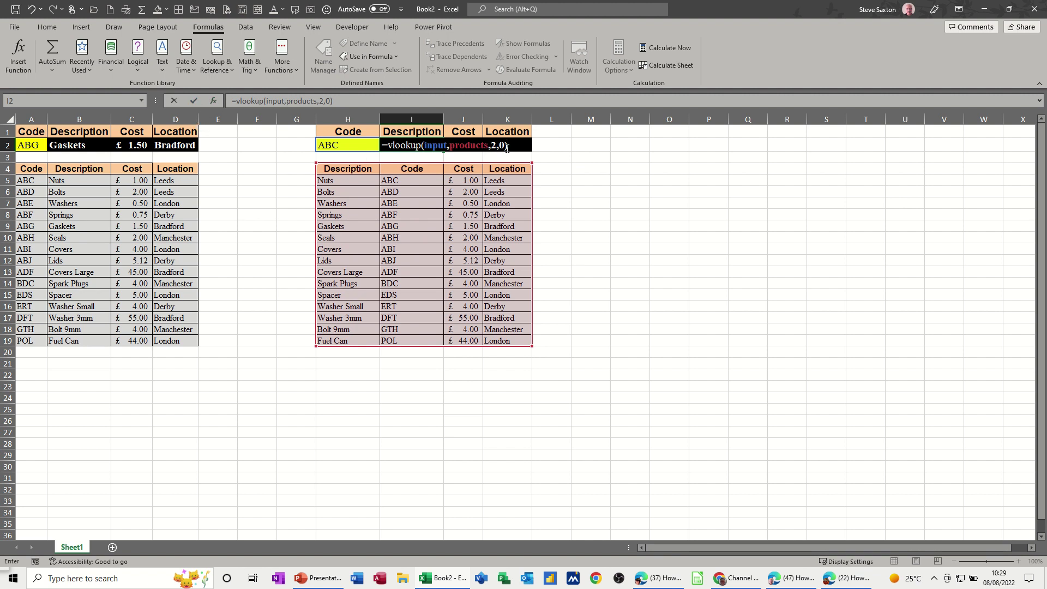
pyautogui.click(194, 103)
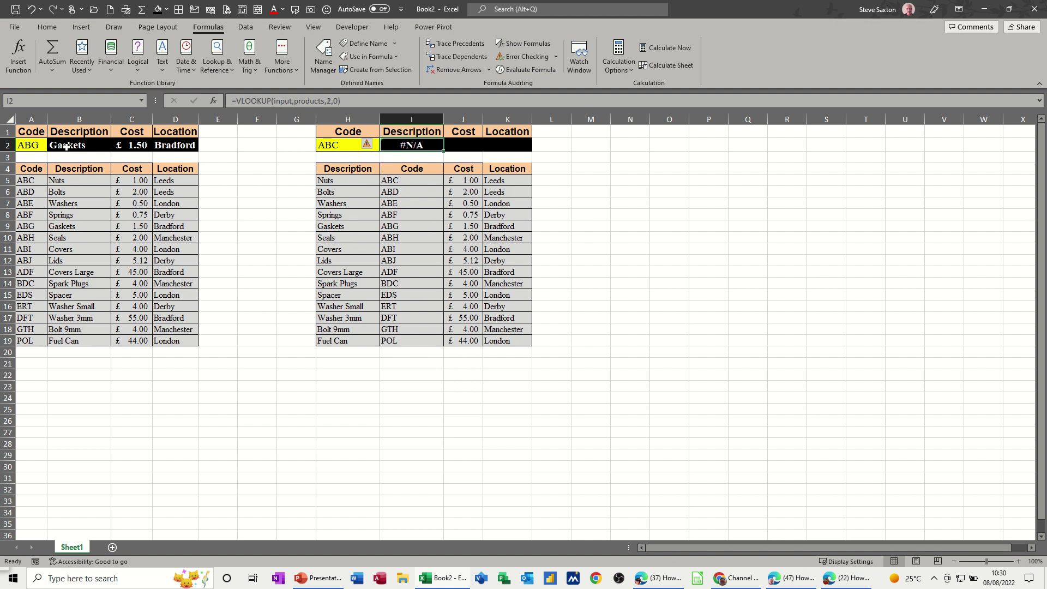
# Step: Clear the old lookup results from B2:D2
pyautogui.moveTo(66, 145); pyautogui.dragTo(176, 157)
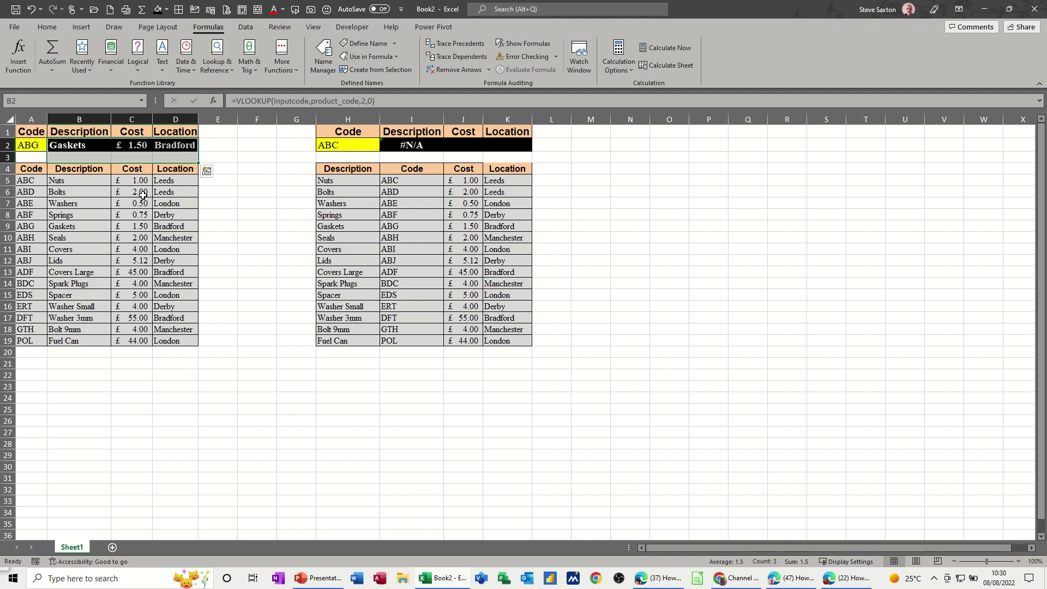
pyautogui.moveTo(94, 149); pyautogui.dragTo(174, 145)
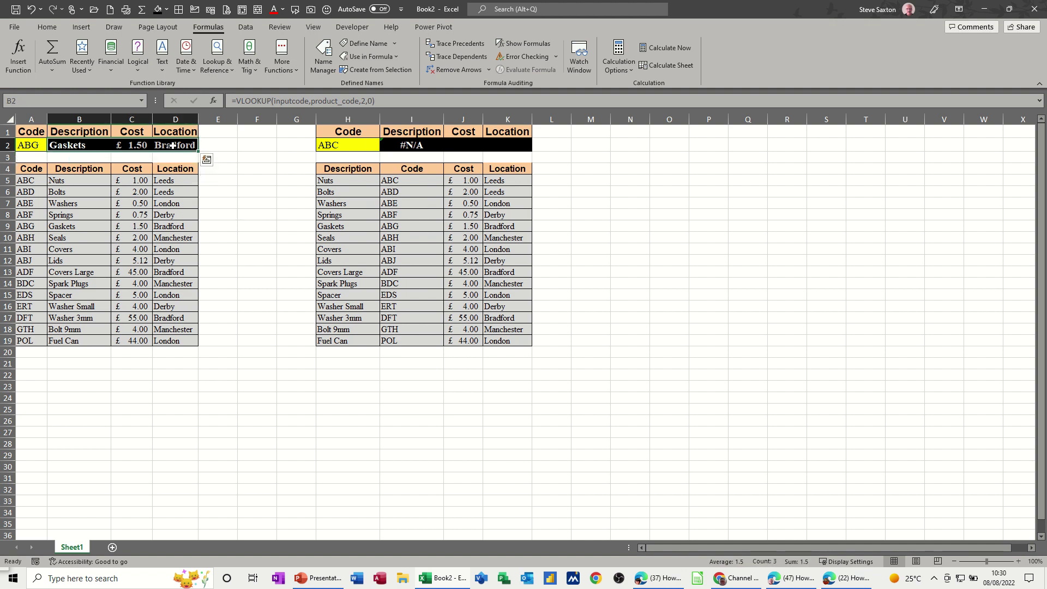
pyautogui.press('Delete')
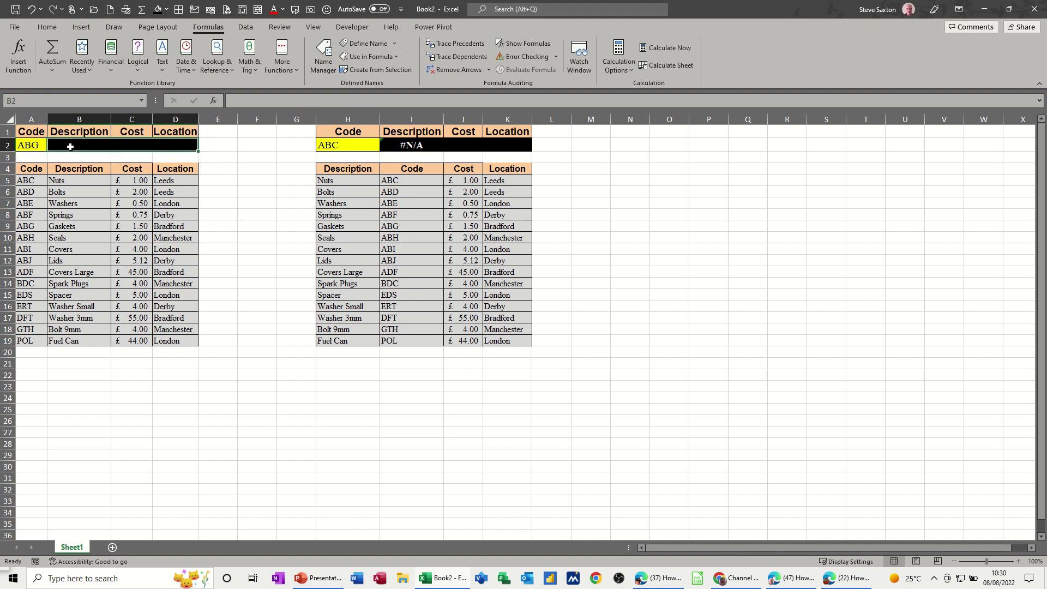
pyautogui.moveTo(69, 145); pyautogui.dragTo(176, 151)
# Step: Enter =XLOOKUP(A2,A4:A19,B4:D19,,0) in B2, spilling Gaskets, £1.50 and Bradford
pyautogui.click(254, 101)
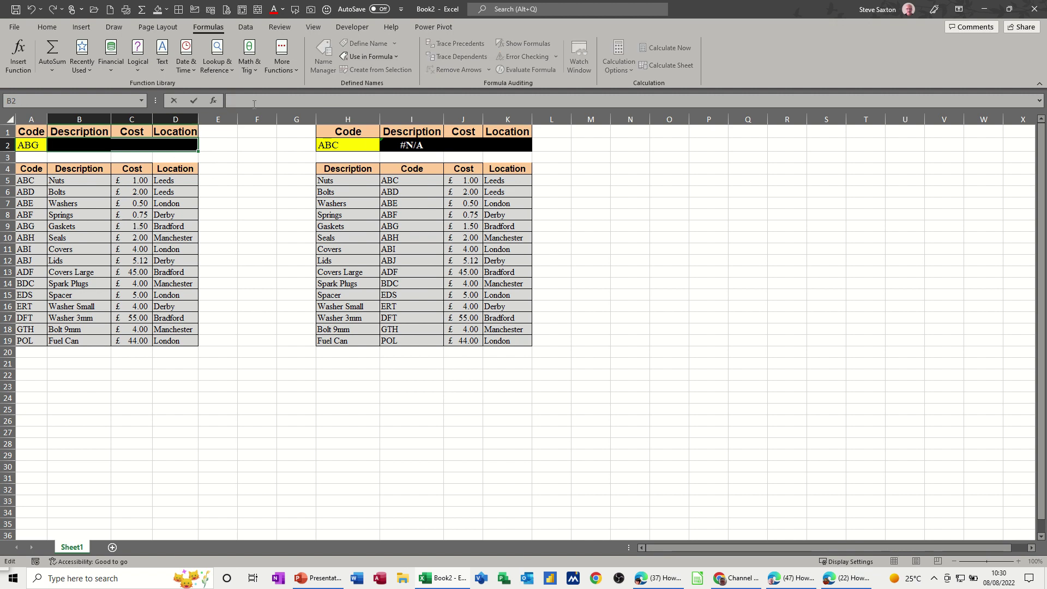
pyautogui.write('=xlo')
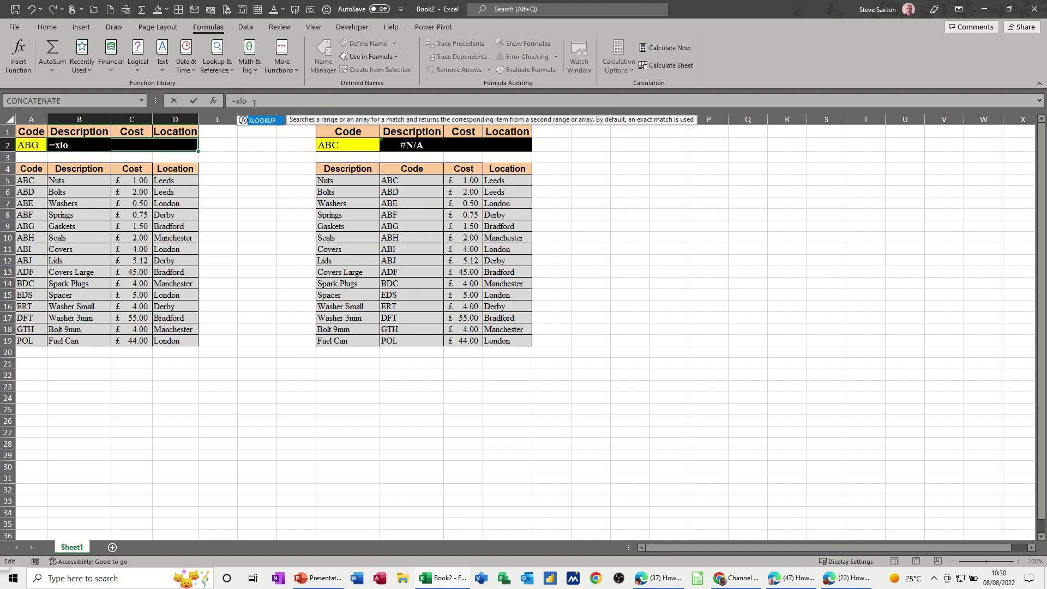
pyautogui.write('okup(')
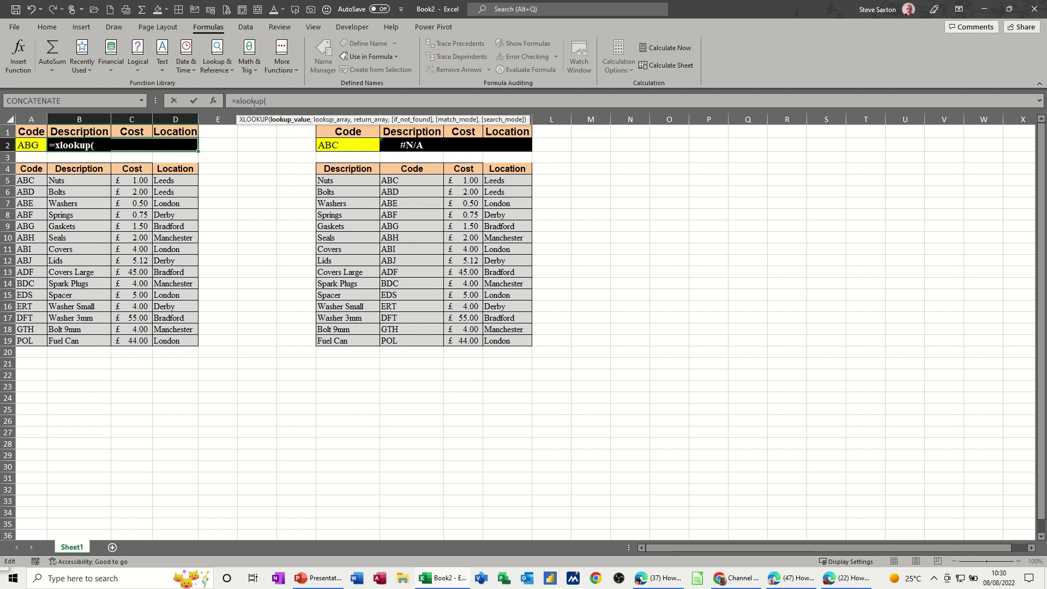
pyautogui.click(37, 143)
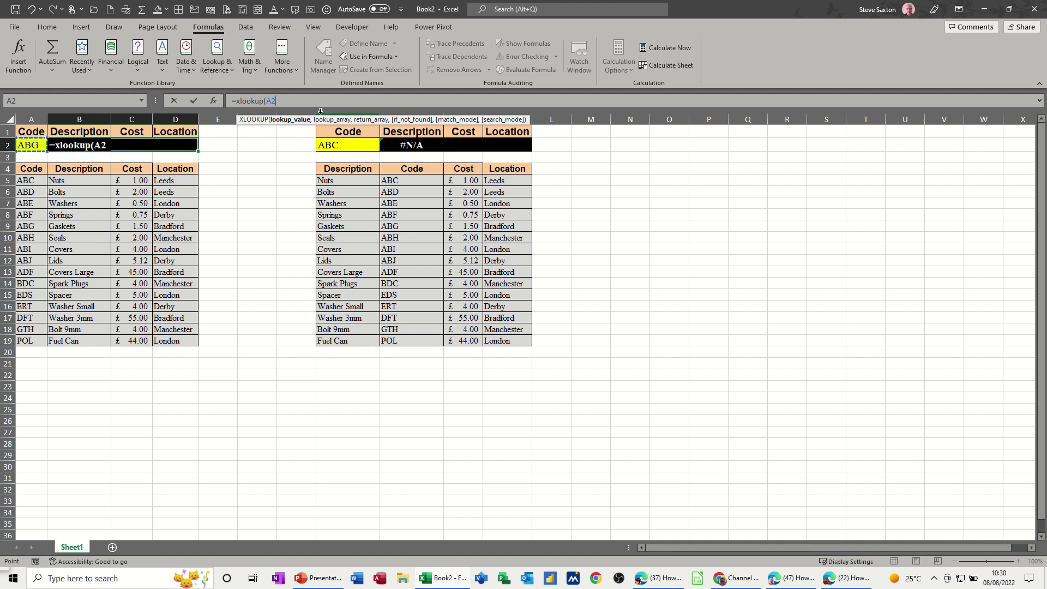
pyautogui.write(',')
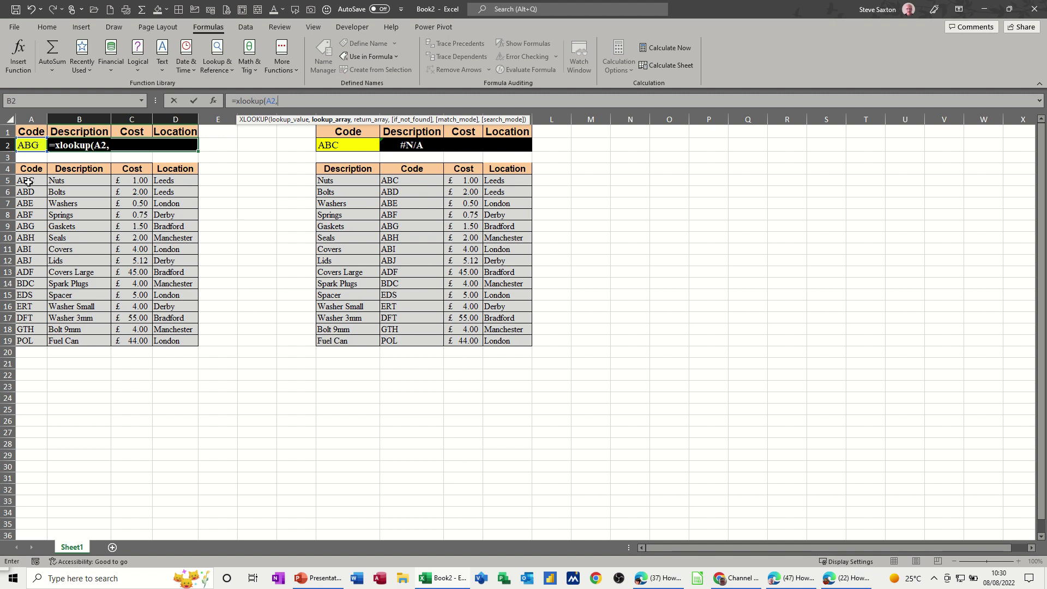
pyautogui.moveTo(28, 170); pyautogui.dragTo(27, 340)
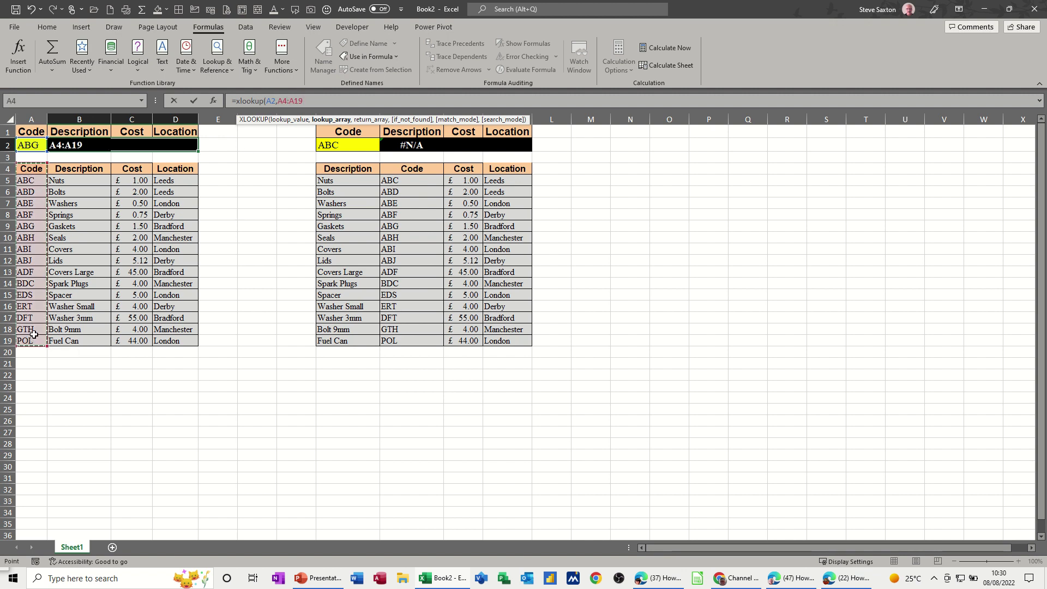
pyautogui.write(',')
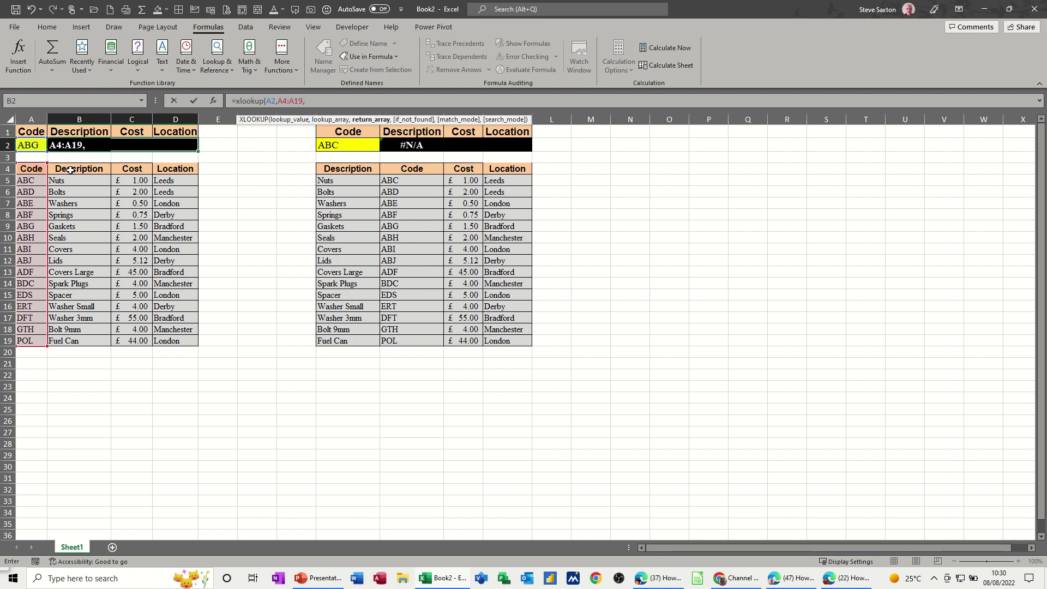
pyautogui.moveTo(71, 170); pyautogui.dragTo(161, 341)
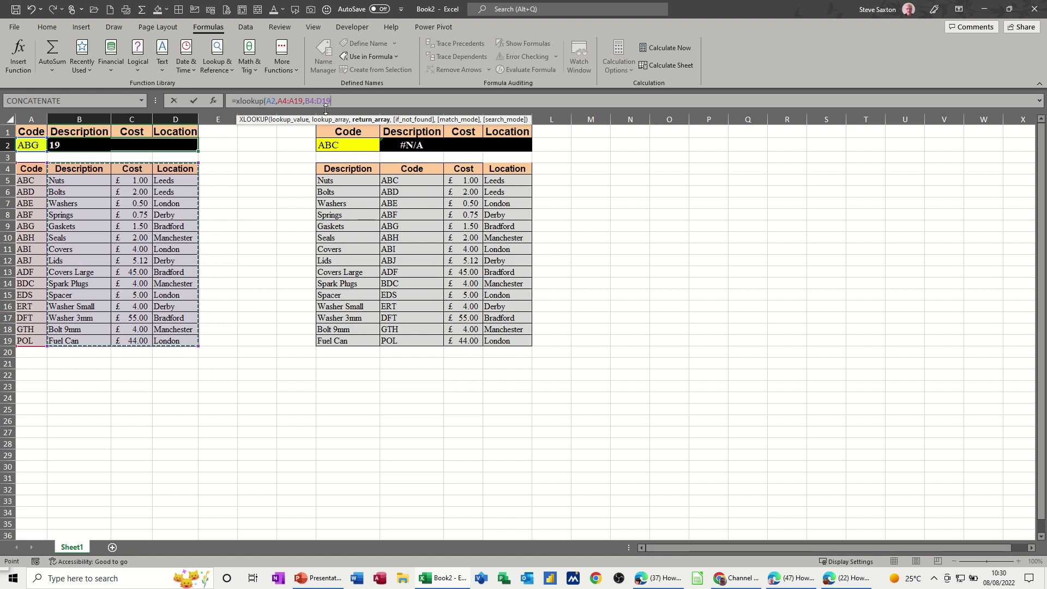
pyautogui.write(',')
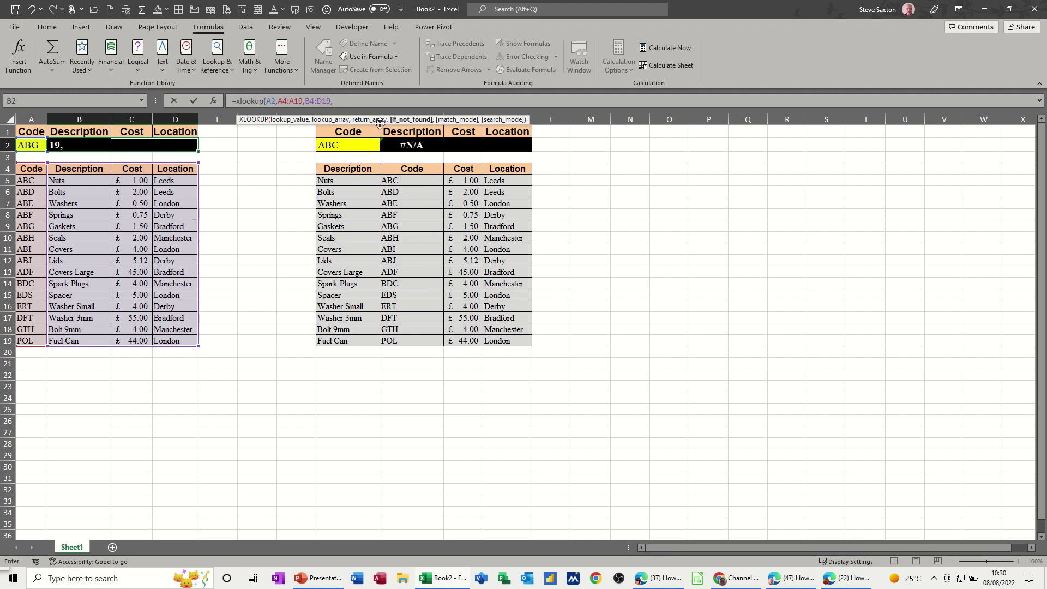
pyautogui.write(',')
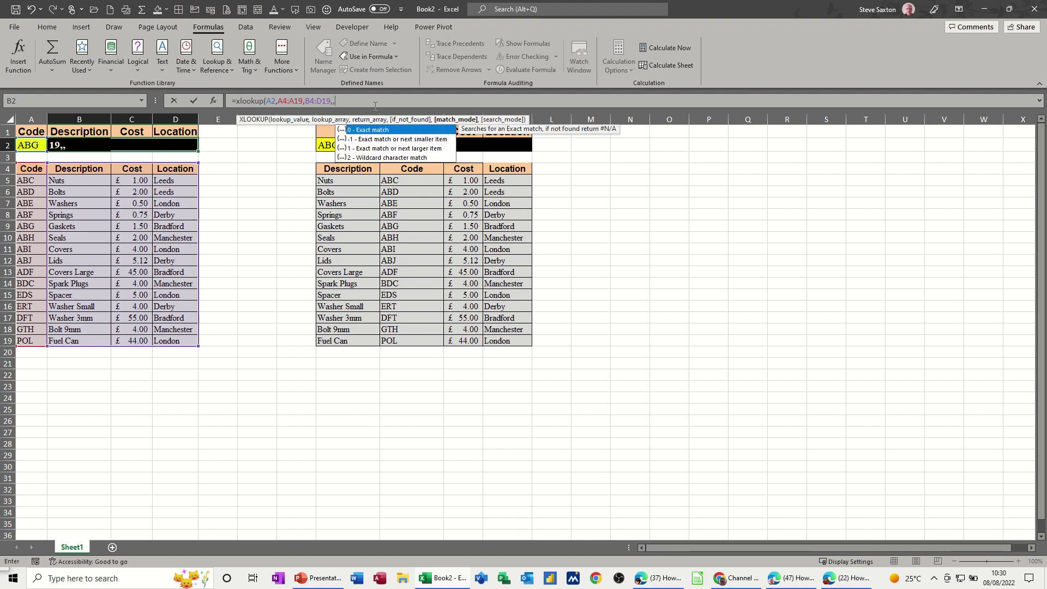
pyautogui.write('0)')
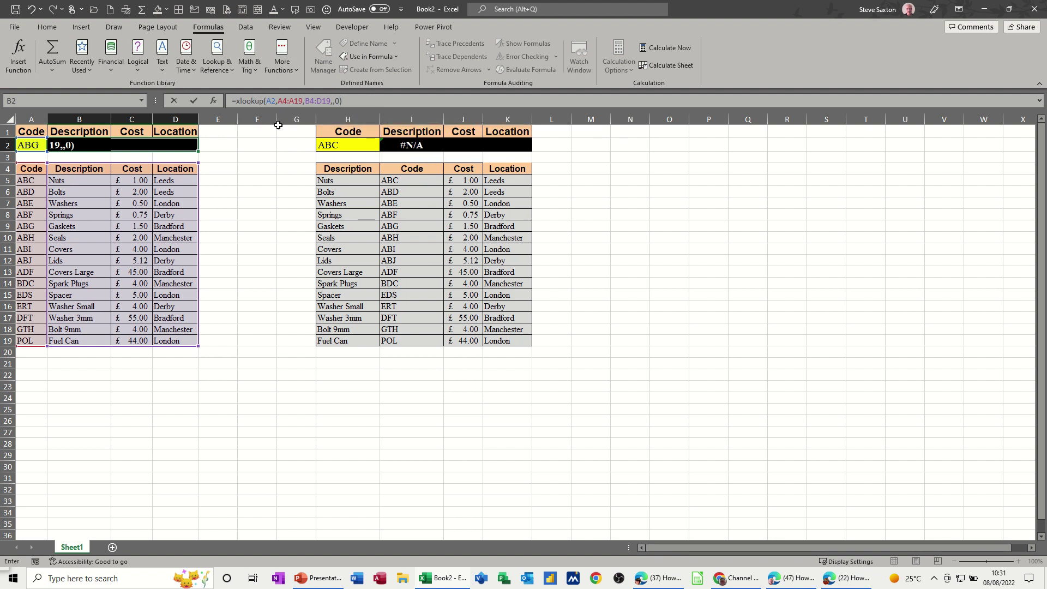
pyautogui.click(194, 100)
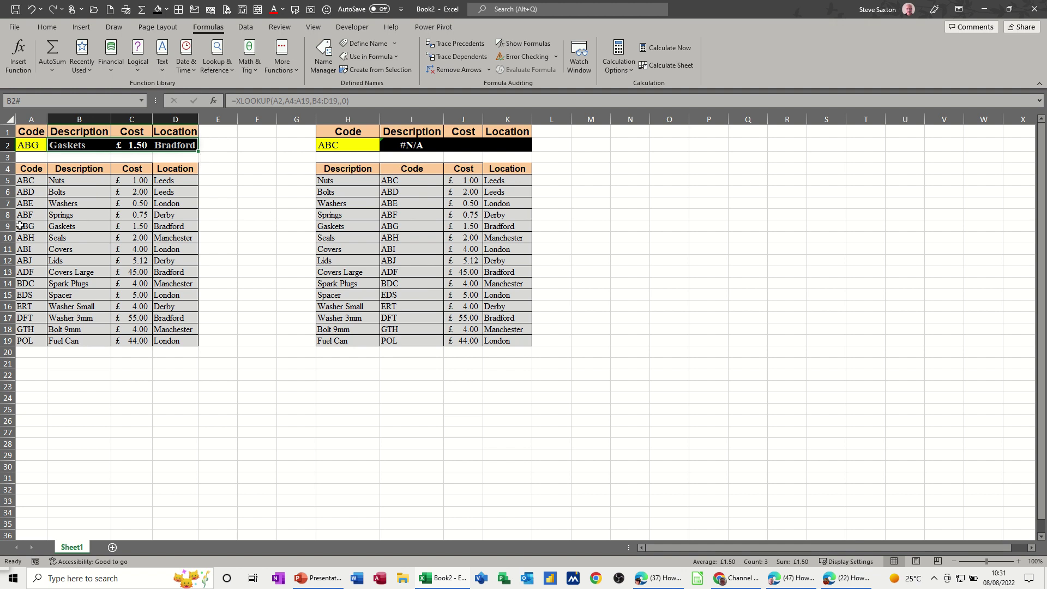
pyautogui.click(412, 144)
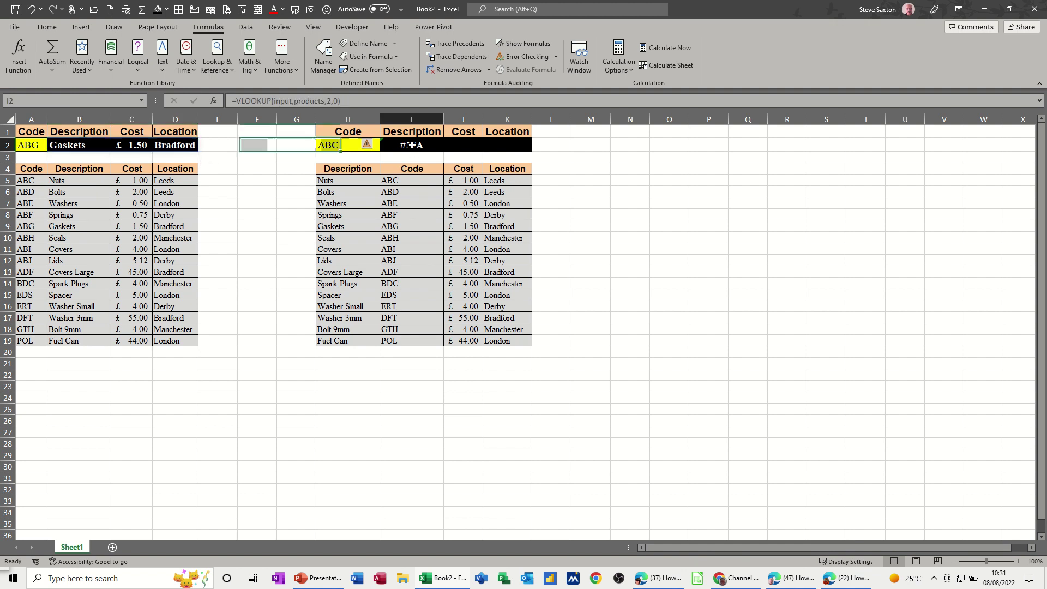
# Step: Replace I2's VLOOKUP with =XLOOKUP(input,I4:I19,H4:H19,,0), returning Nuts for code ABC
pyautogui.press('Delete')
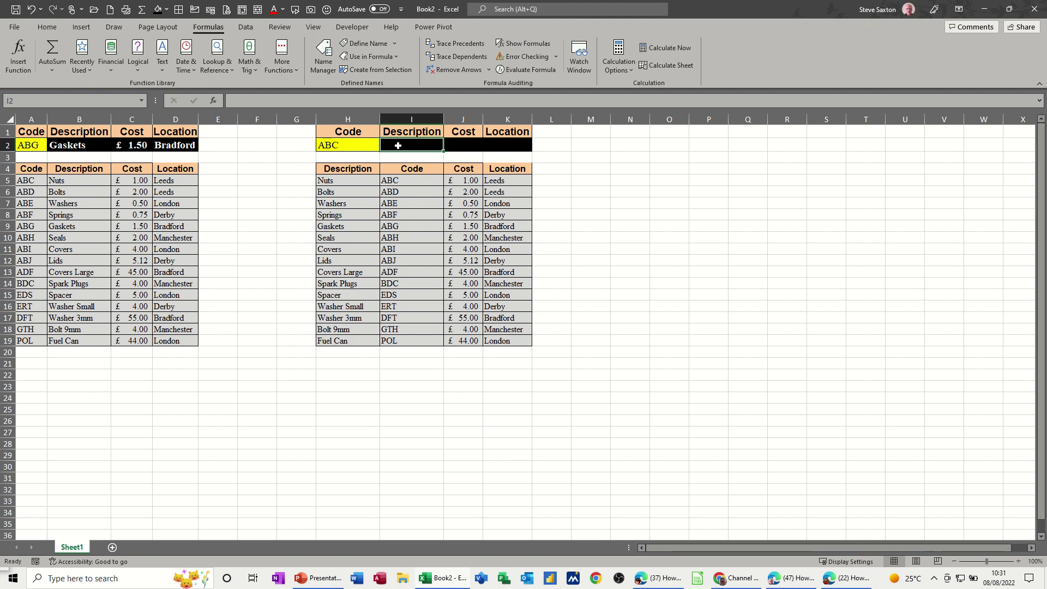
pyautogui.write('=')
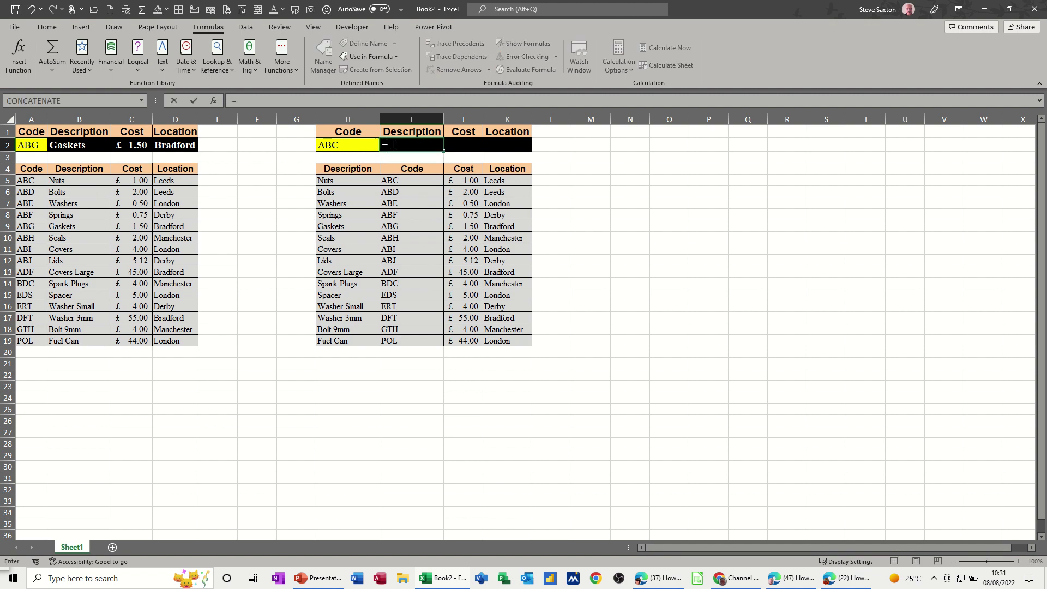
pyautogui.write('xlookup(')
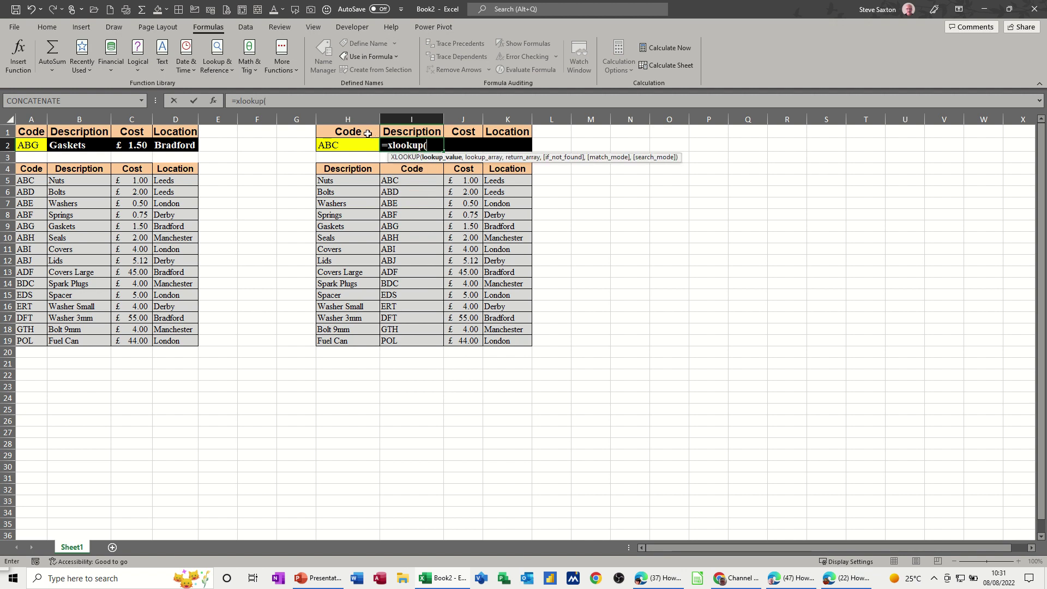
pyautogui.click(347, 144)
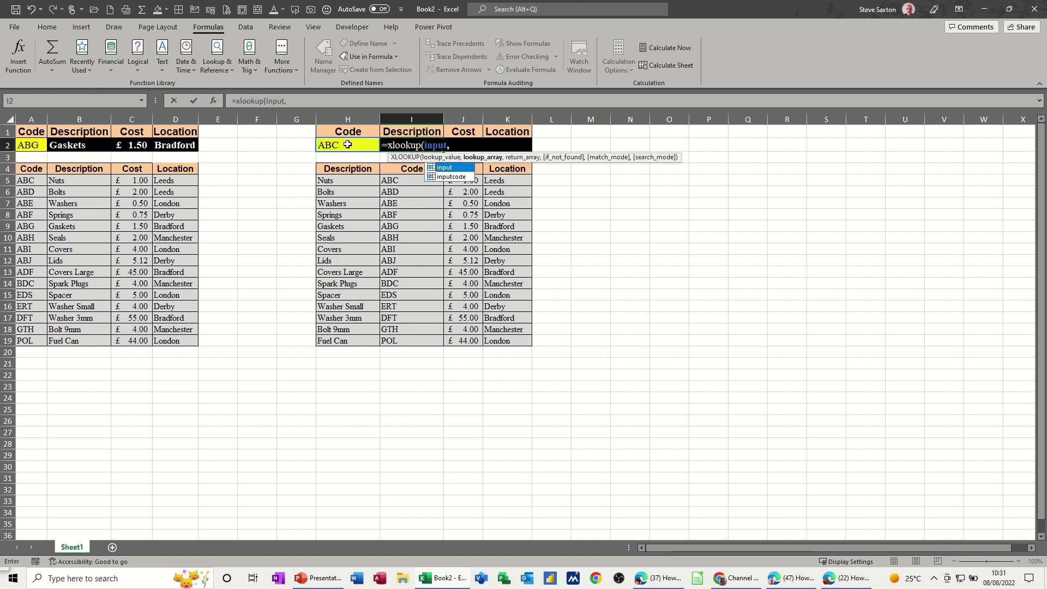
pyautogui.write(',')
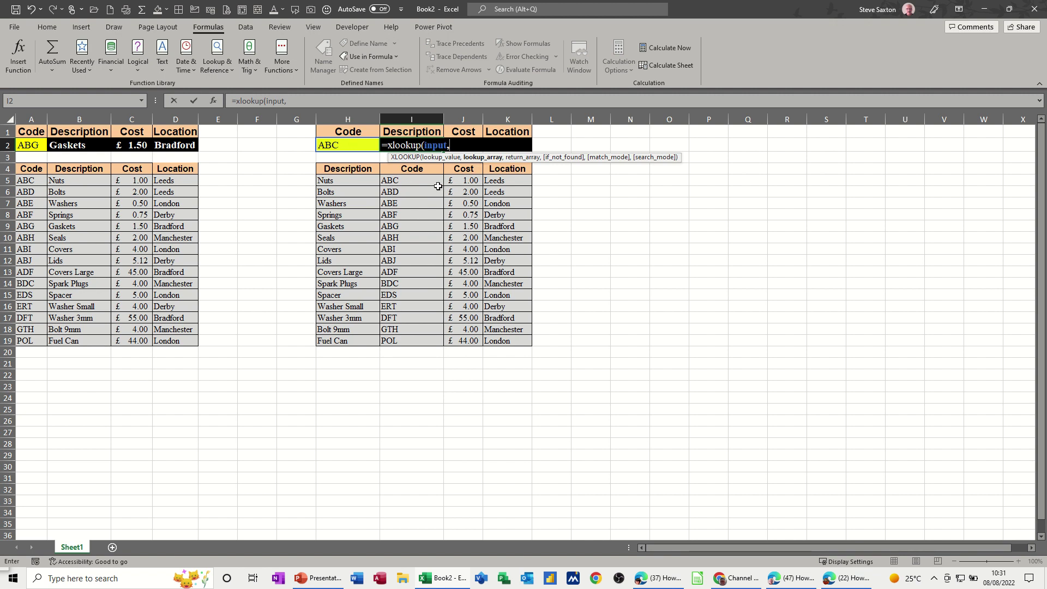
pyautogui.moveTo(399, 169); pyautogui.dragTo(395, 341)
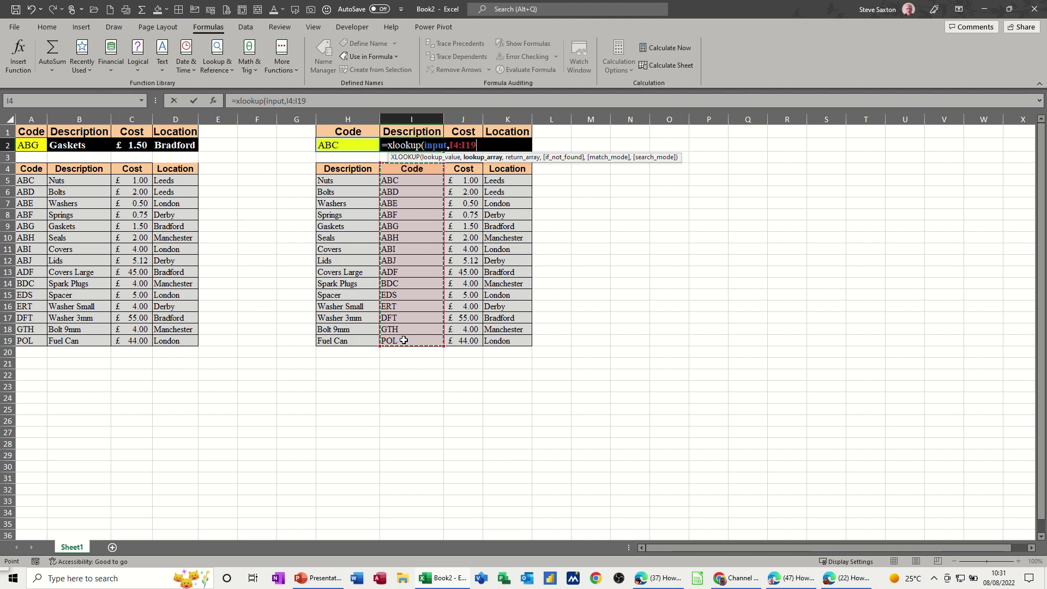
pyautogui.write(',')
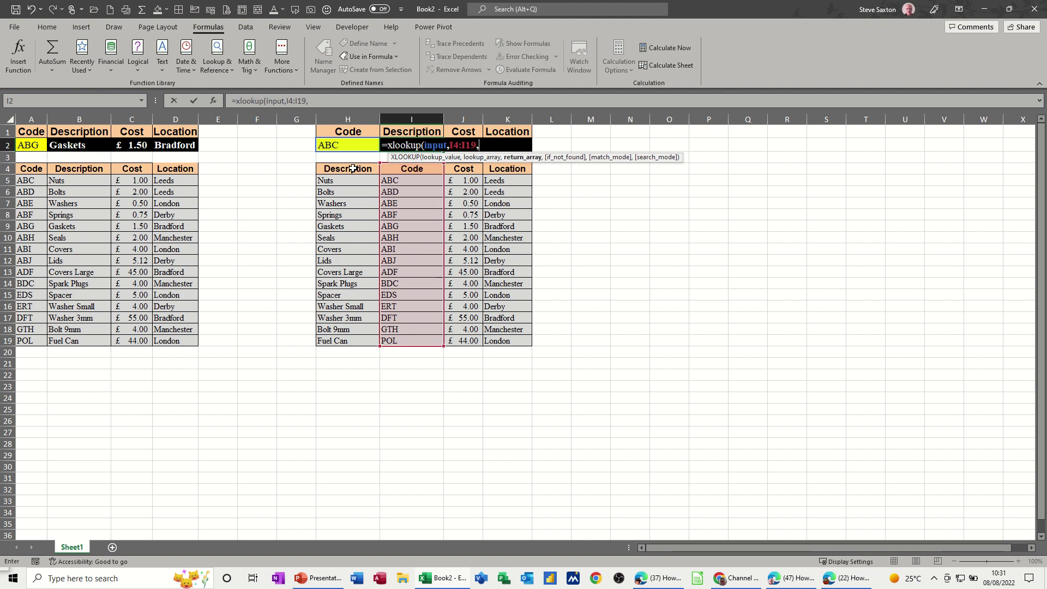
pyautogui.moveTo(354, 170); pyautogui.dragTo(361, 342)
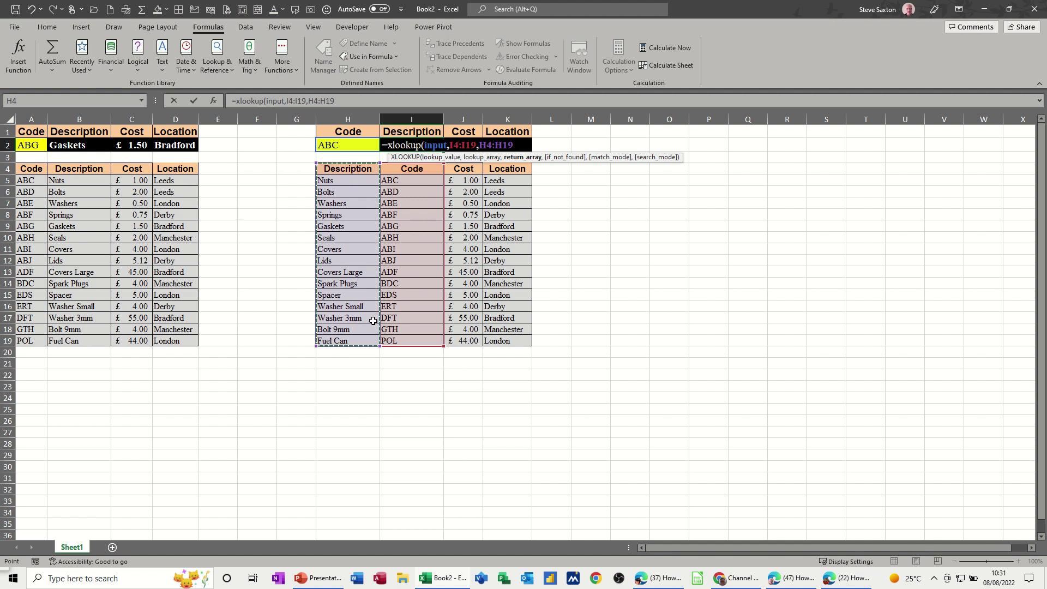
pyautogui.write(',,0')
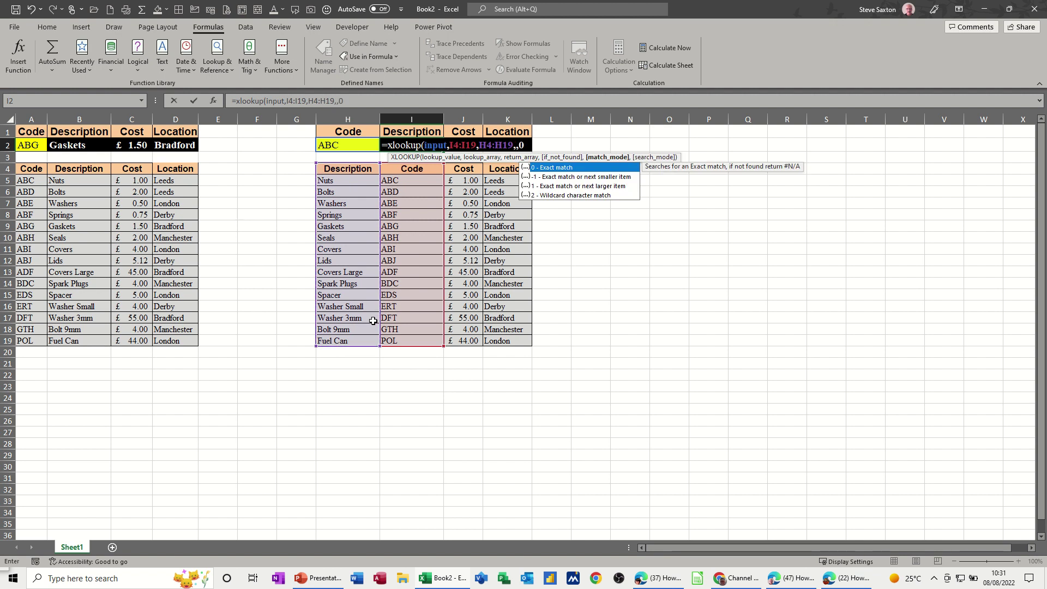
pyautogui.write(')')
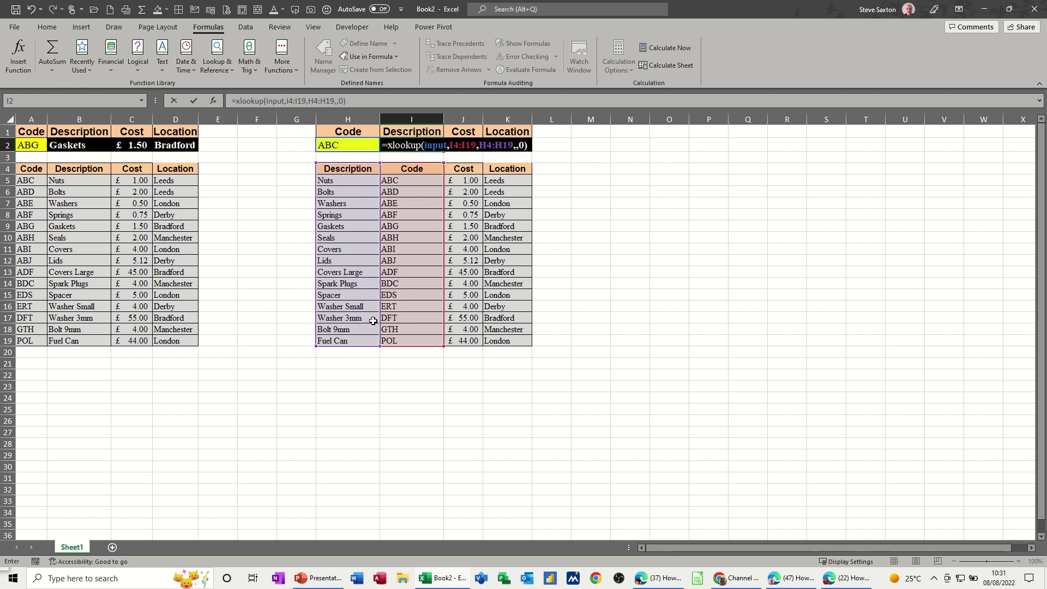
pyautogui.press('Return')
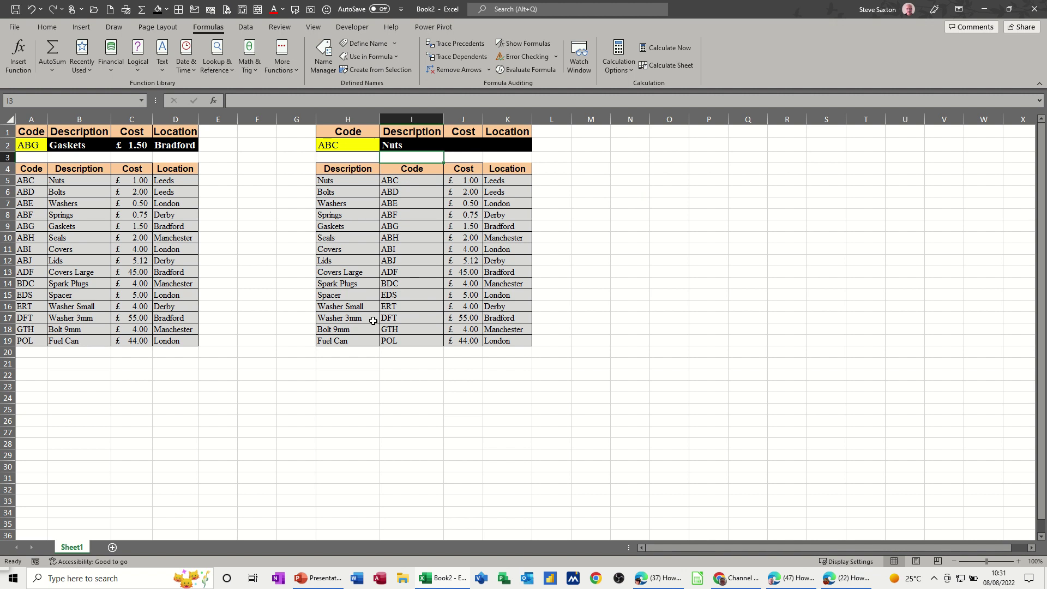
pyautogui.click(416, 146)
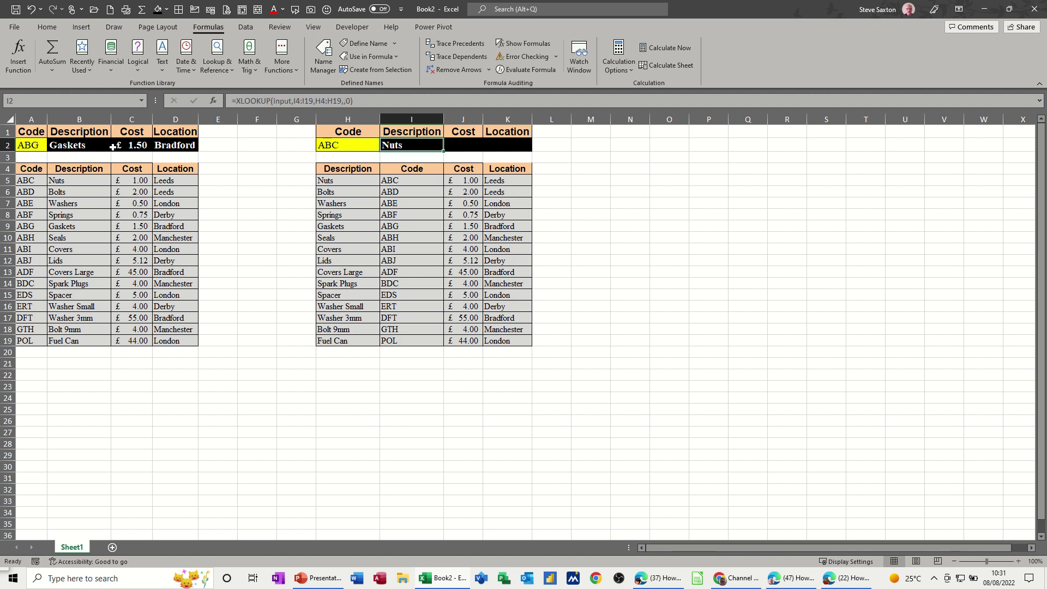